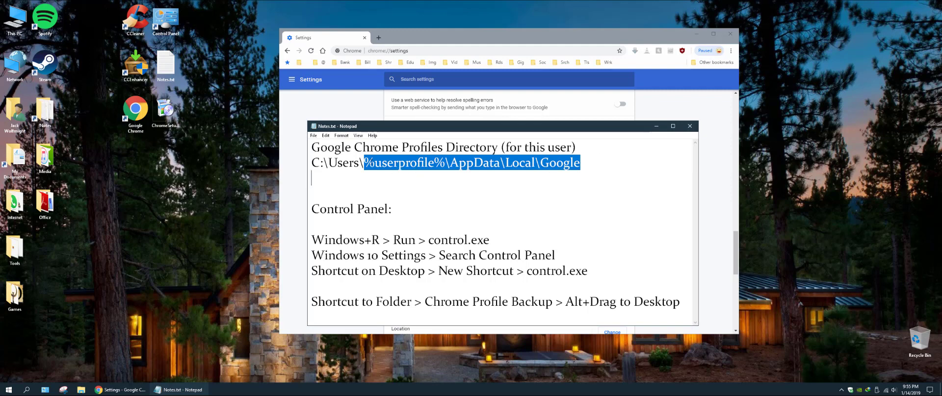
Open This PC and go to the folder %userprofile%\AppData\Local\Google
double_click(14, 19)
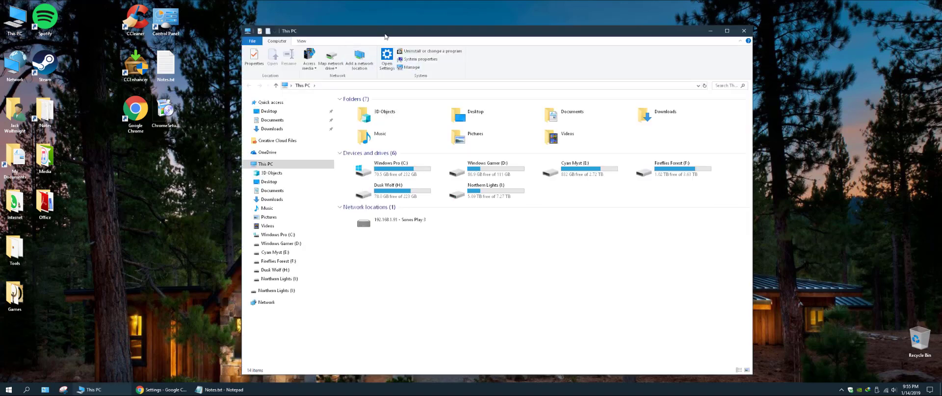
click(332, 86)
text(%userprofile%\AppData\Local\Google)
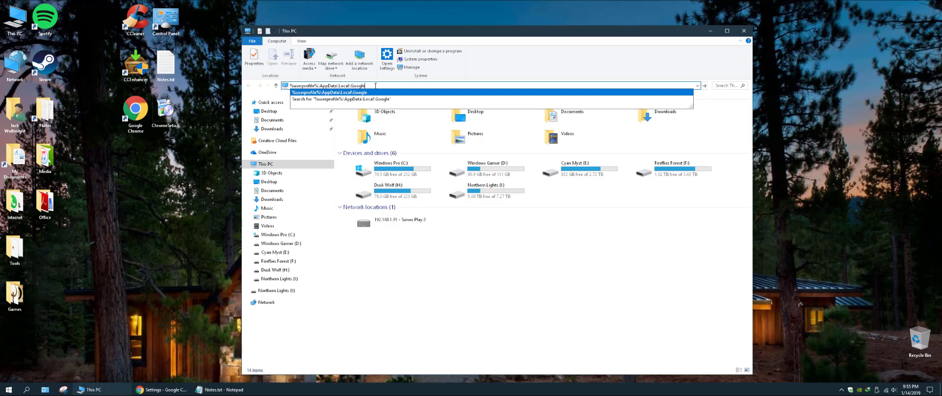
key(Return)
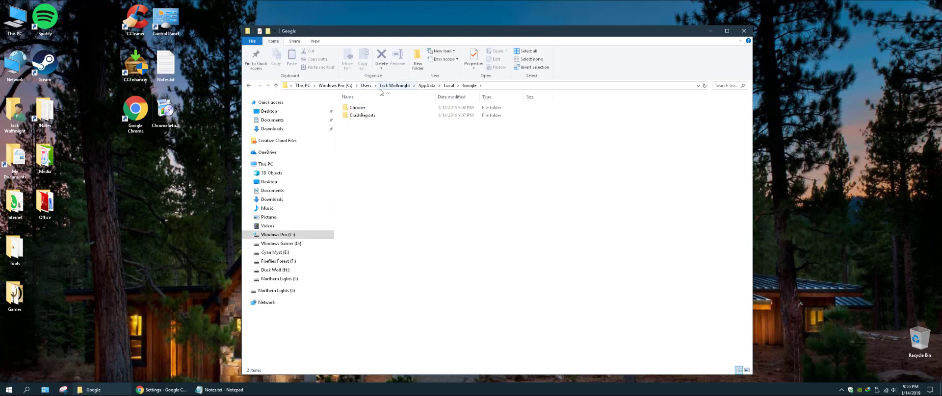
Check the size of the Chrome folder in its properties and close them without changes
right_click(354, 109)
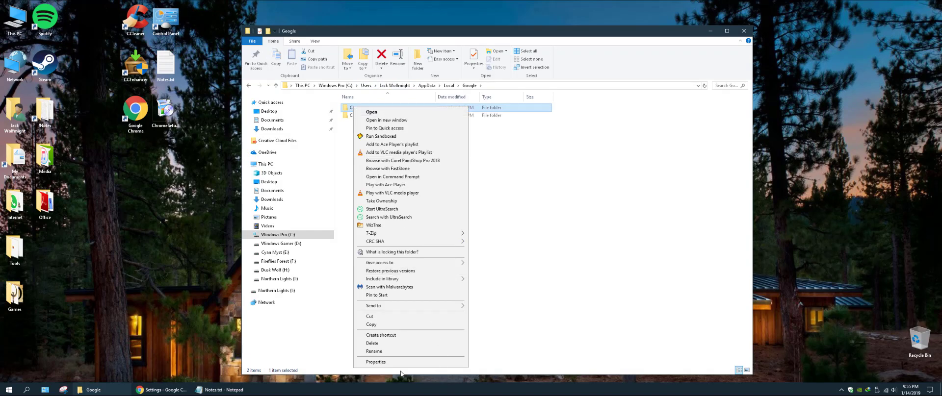
click(376, 362)
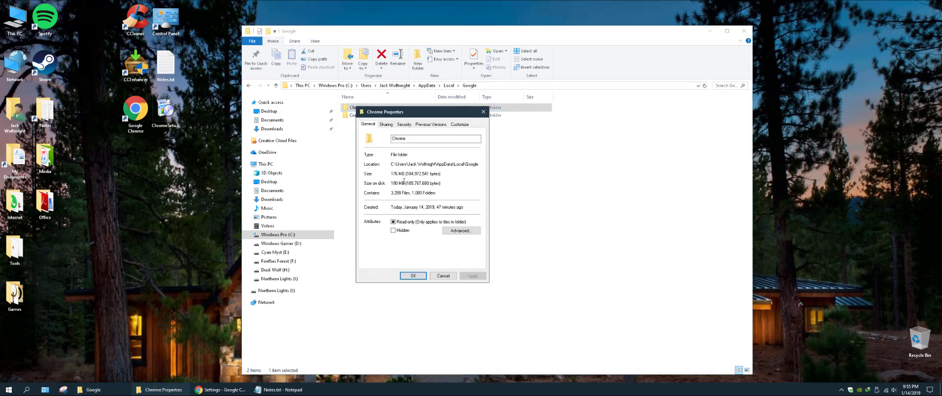
drag(403, 175, 391, 174)
click(447, 278)
Search Google for "google signup" and open the form for creating a Google account
click(476, 172)
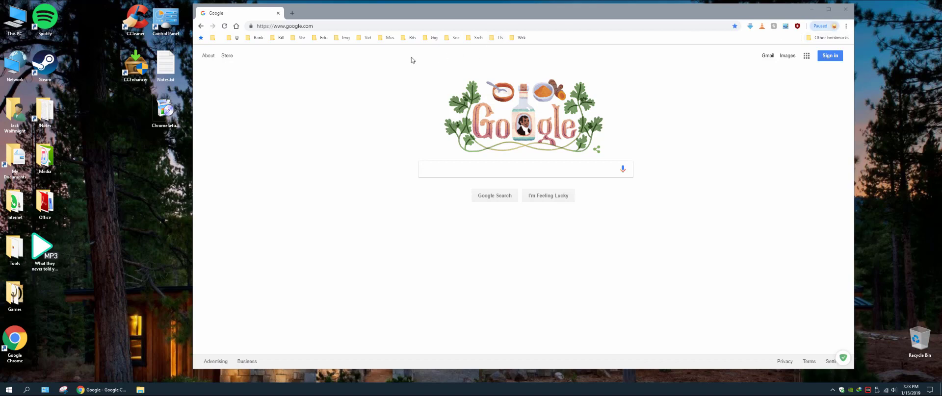
click(477, 176)
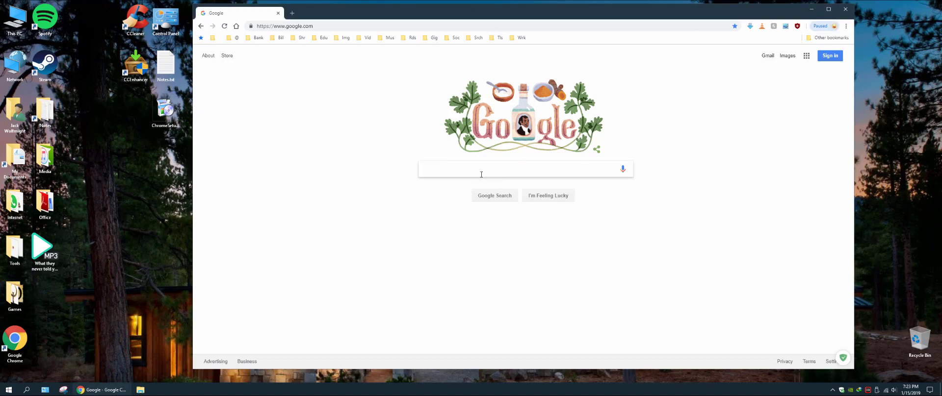
text(google signup)
key(Return)
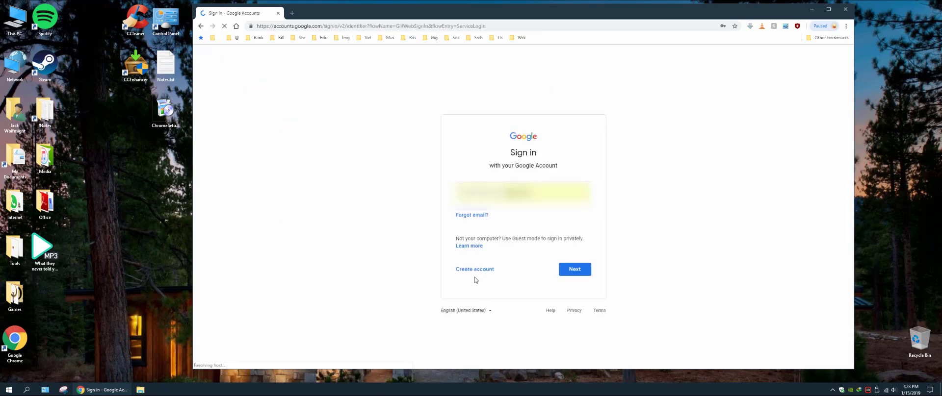
click(475, 272)
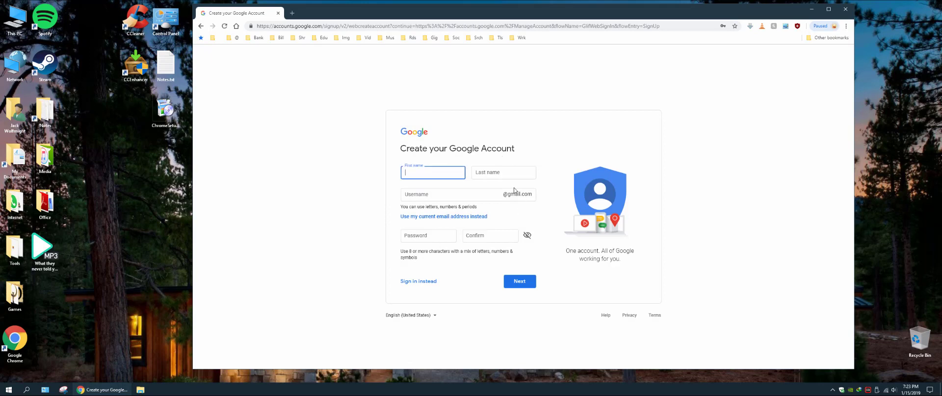
Sign in again to the paused Chrome profile with the prefilled account and check the profile's sync status
click(831, 30)
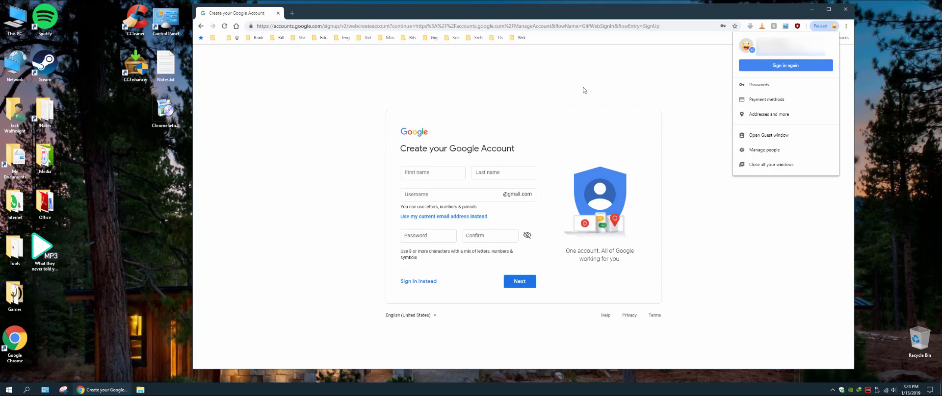
click(794, 67)
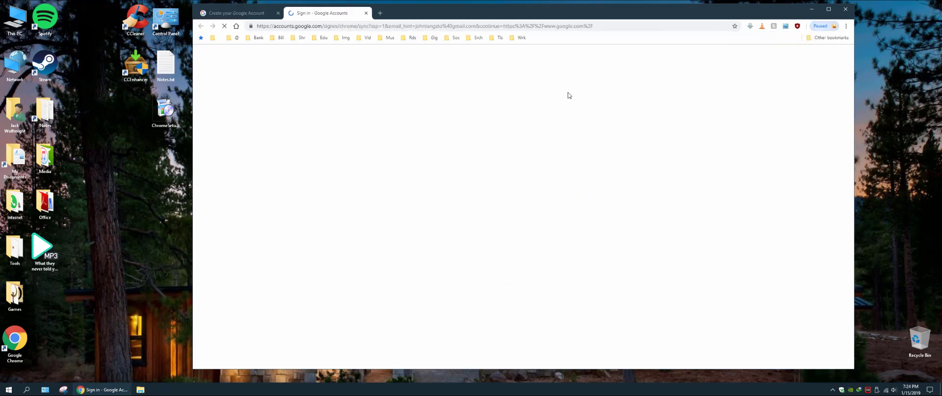
key(Return)
key(Return)
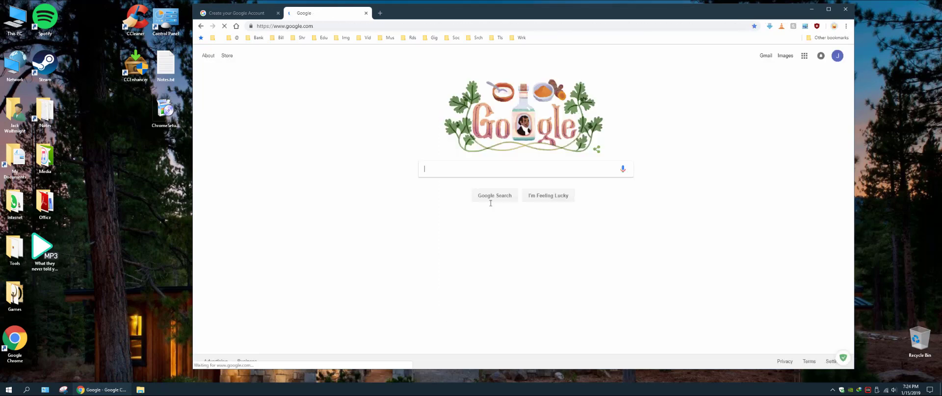
click(835, 27)
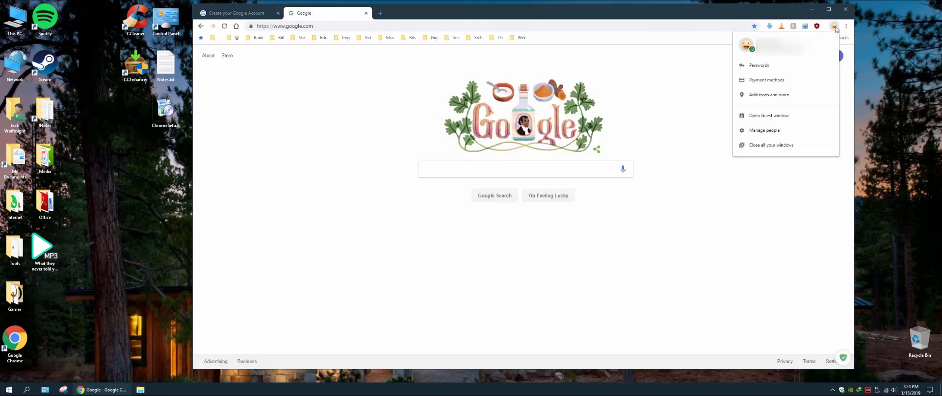
In Chrome's advanced sync settings, turn off Sync everything, Open Tabs and History, and return to the main settings
click(846, 26)
click(782, 162)
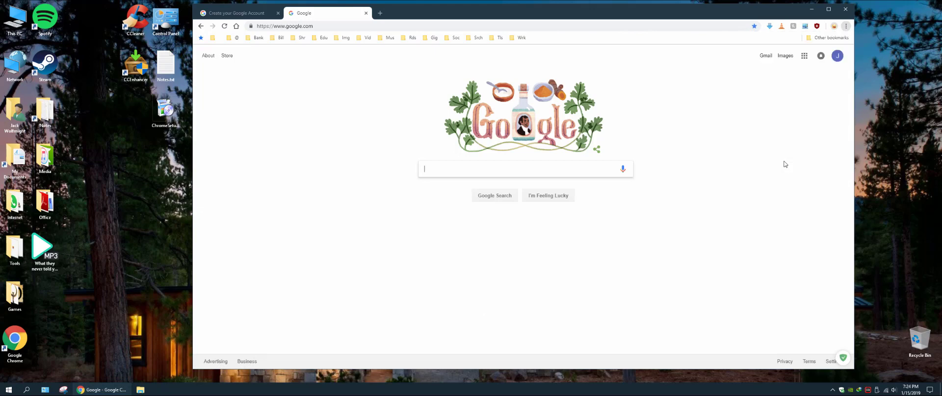
click(439, 123)
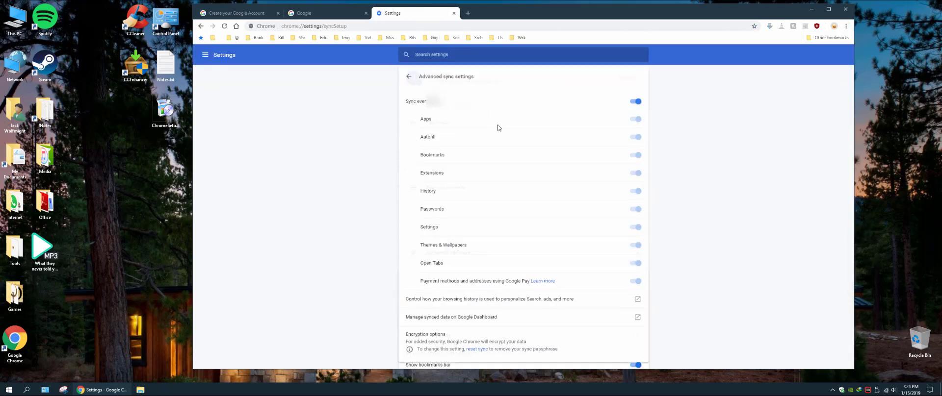
click(637, 101)
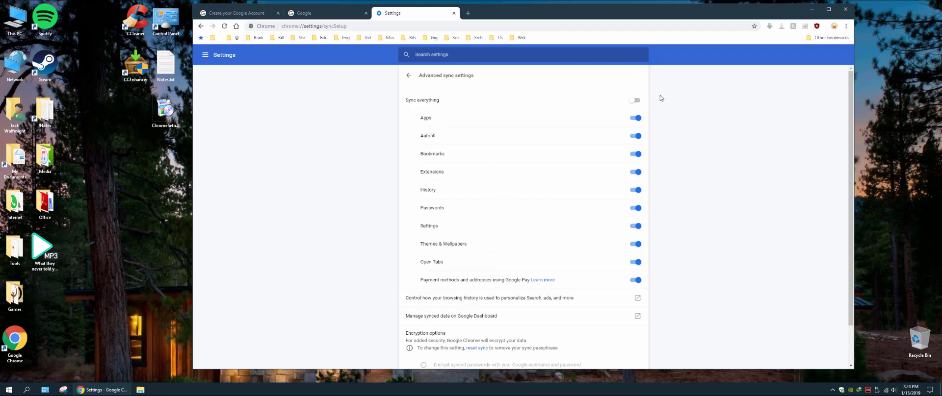
click(631, 263)
click(637, 190)
click(409, 75)
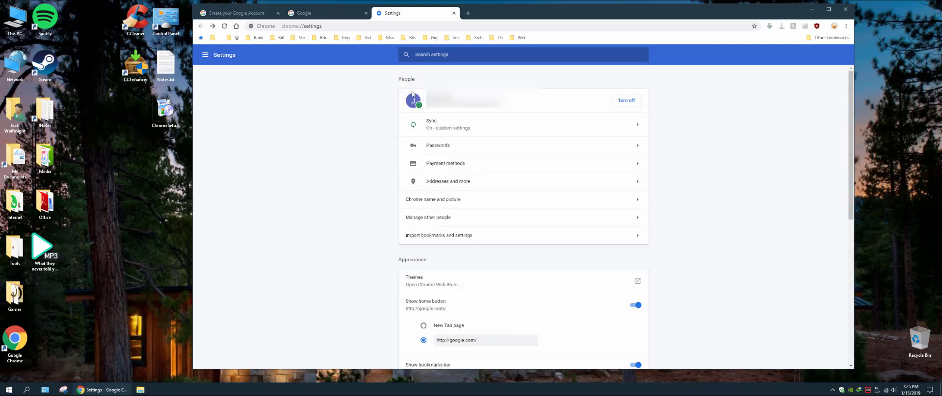
Review the Payment methods and the Addresses and more settings without changing them
click(451, 163)
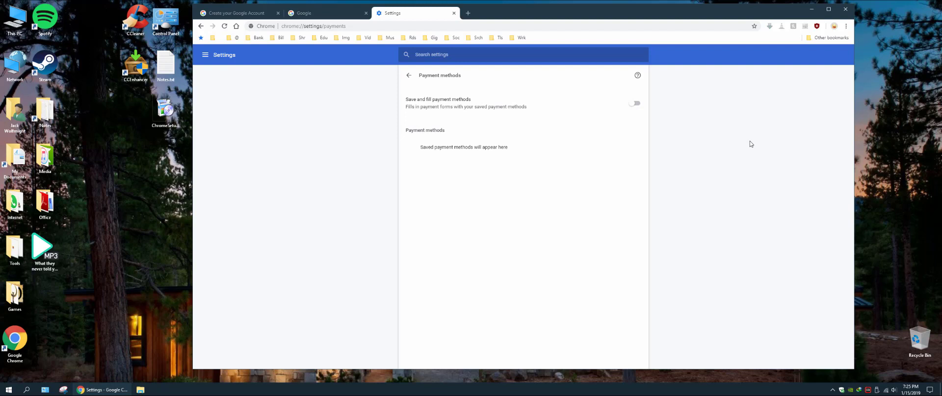
click(409, 76)
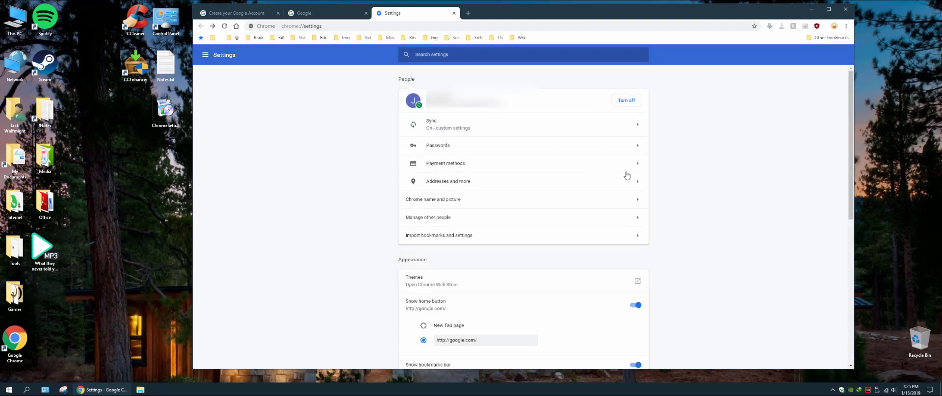
click(449, 182)
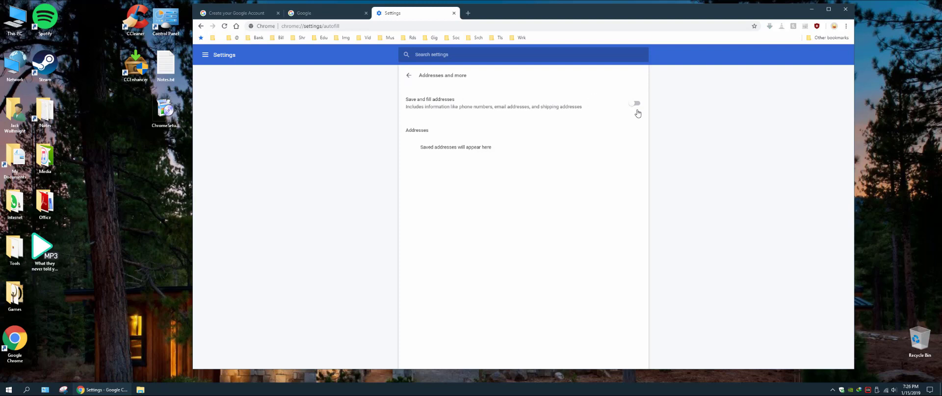
click(410, 76)
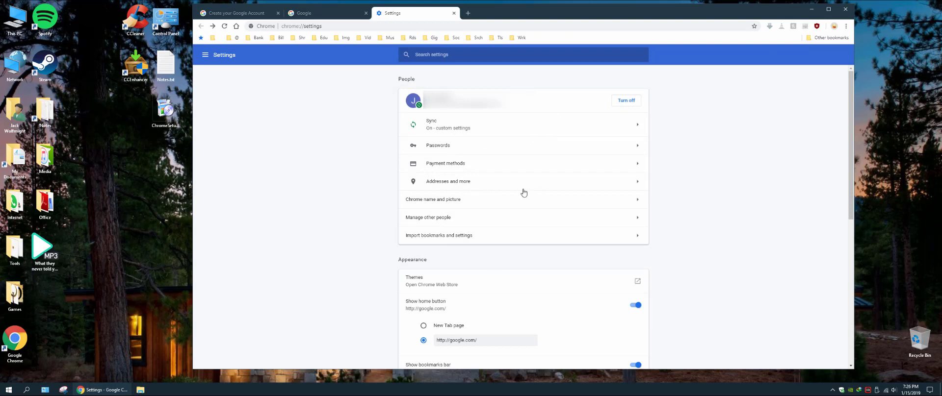
Look through the main settings page and recheck which data types are enabled in the advanced sync settings
scroll(523, 193, down, 1)
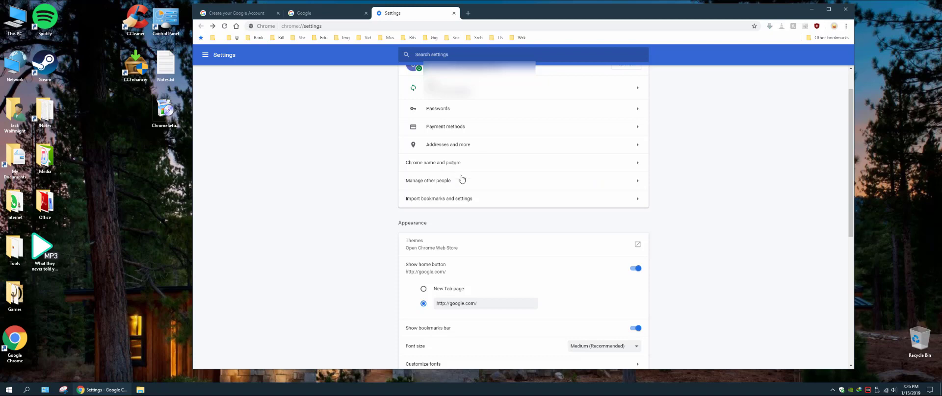
scroll(460, 180, down, 2)
scroll(463, 179, down, 5)
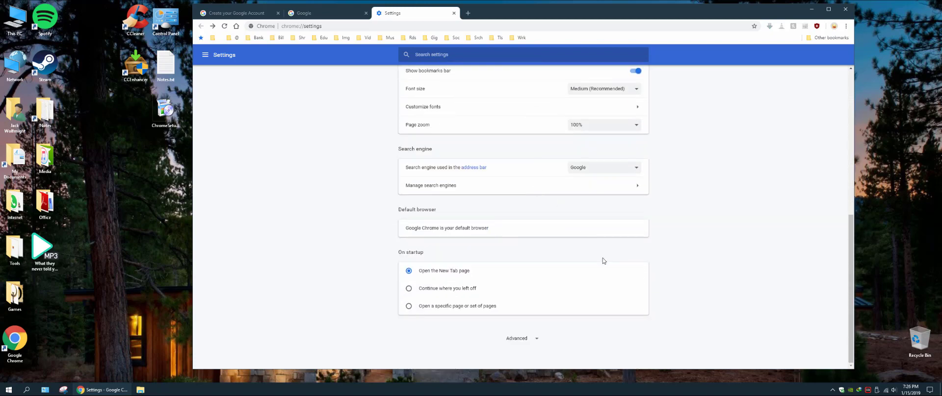
scroll(602, 263, up, 2)
scroll(603, 264, up, 5)
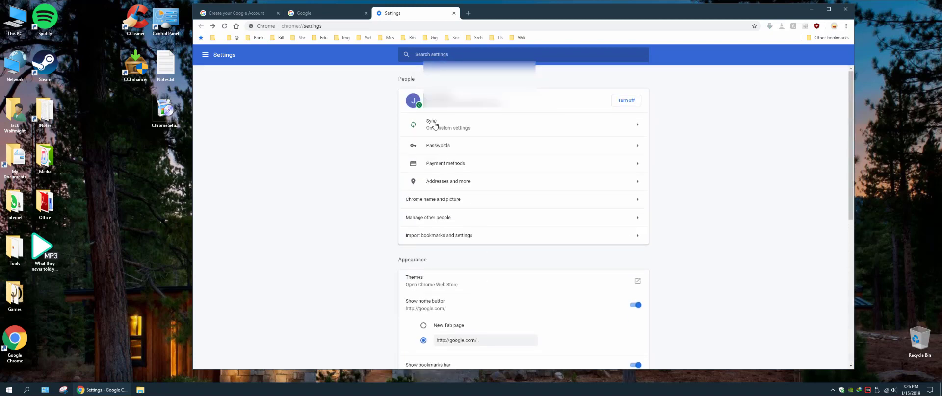
click(455, 127)
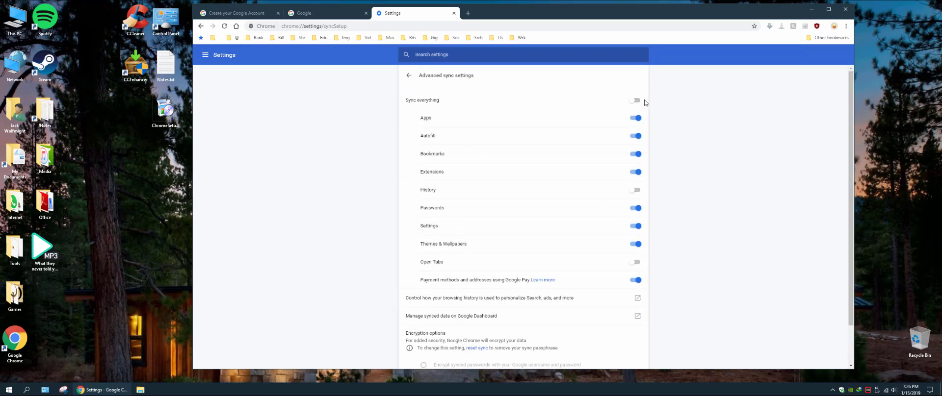
click(409, 76)
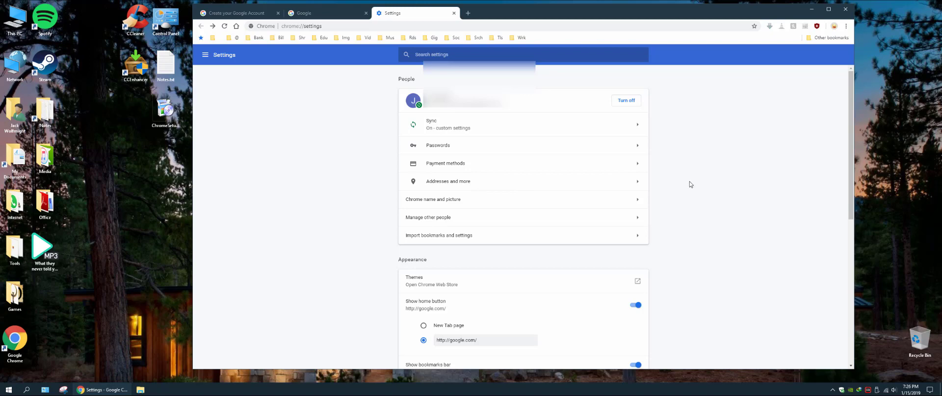
scroll(690, 186, down, 5)
scroll(689, 186, up, 5)
Open chrome://sync, examine the Last Synced entry under Local State, and close the browser window
click(423, 25)
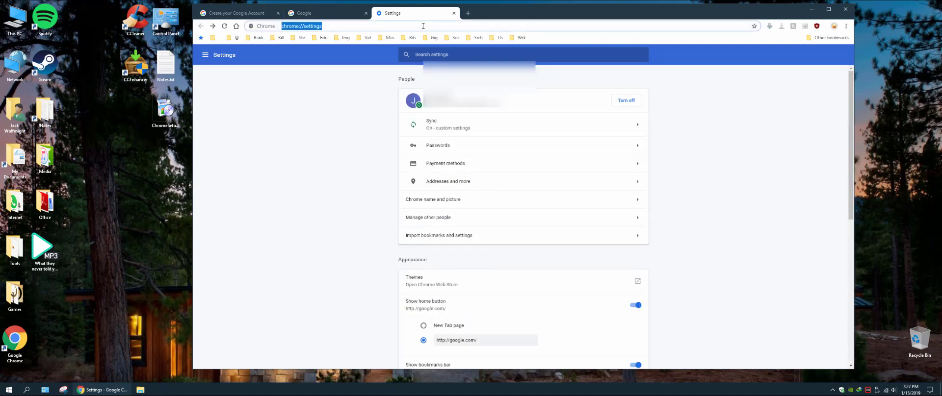
text(chrome://sync/)
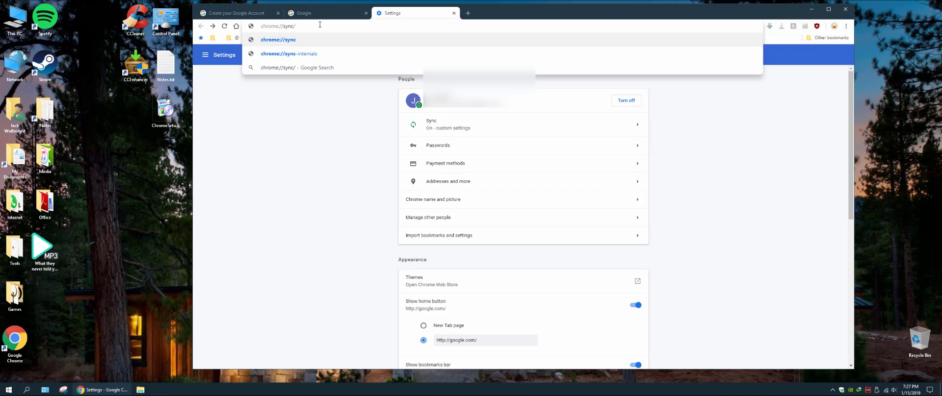
key(BackSpace)
key(Return)
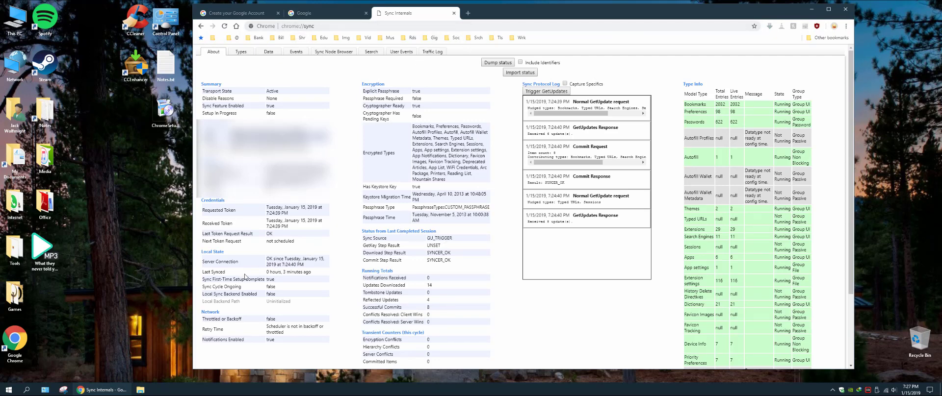
drag(266, 272, 315, 274)
click(845, 10)
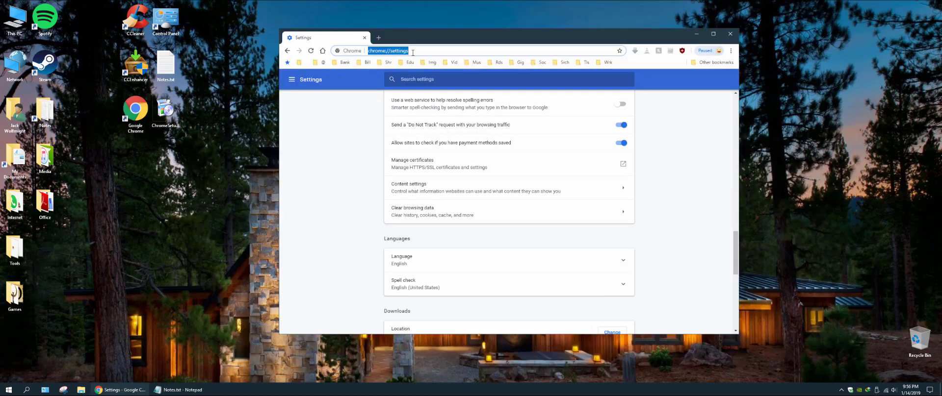
Search for "chrome installer" and open the installation file download page from the Google Chrome Help article
text(chrome installer)
key(Return)
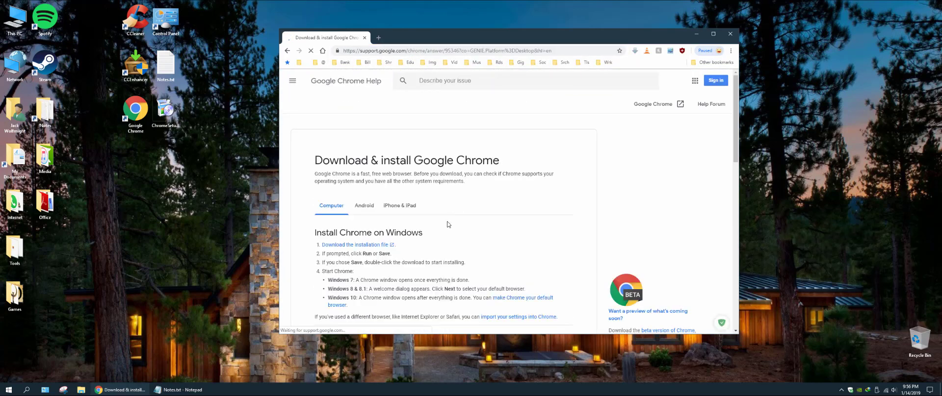
click(371, 246)
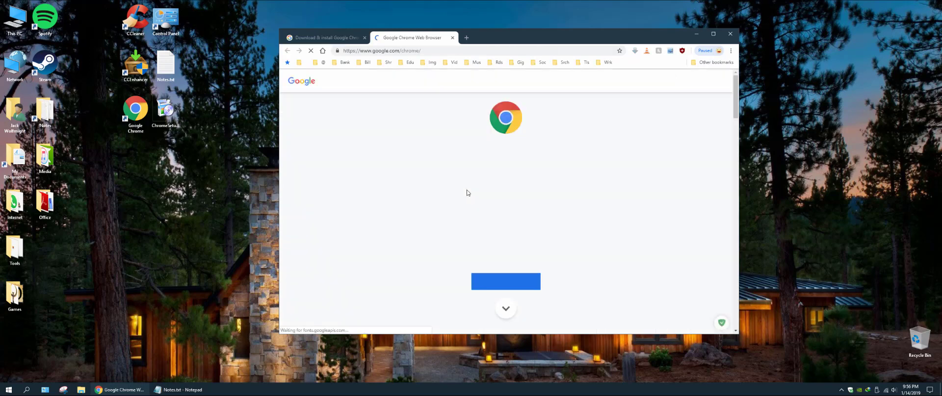
Download the Chrome installer for Windows, accepting the terms with the usage statistics and crash reports option unchecked
click(503, 280)
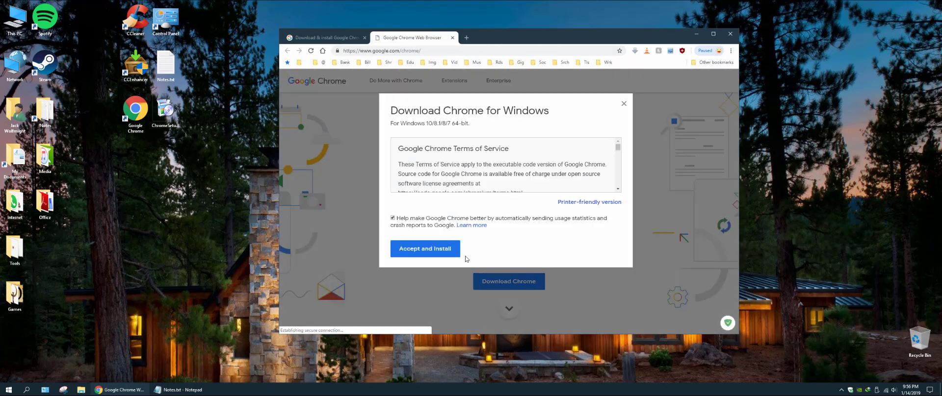
click(396, 219)
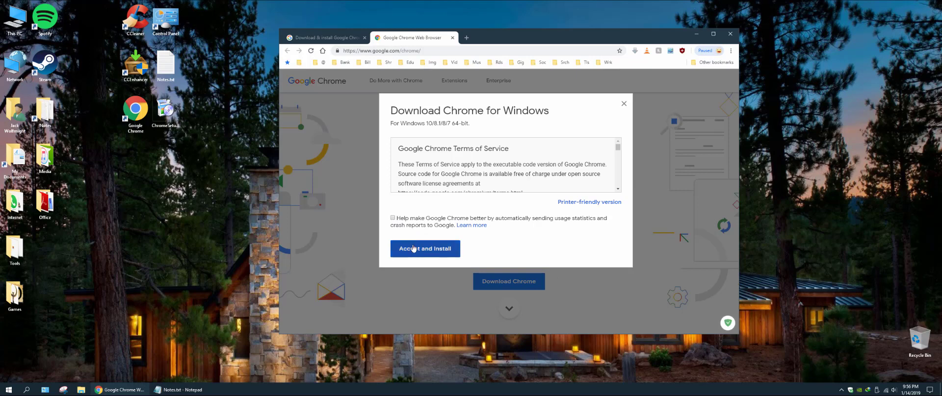
click(414, 249)
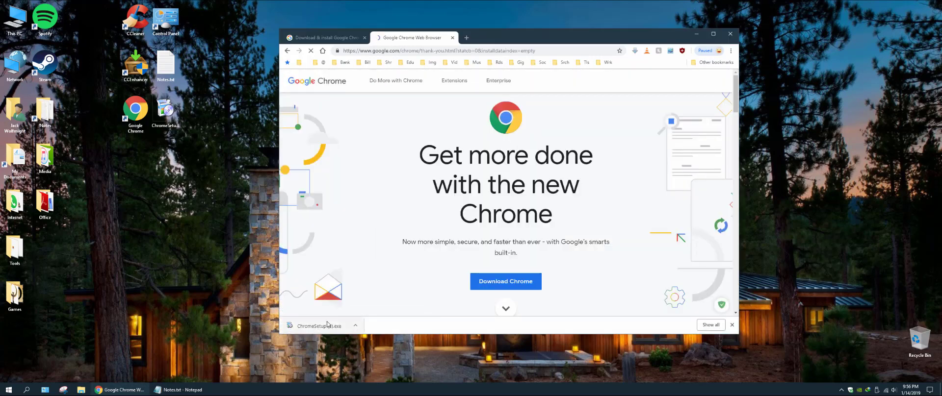
Close the Chrome download page, search for "ccleaner", and open the CCleaner product page
click(162, 115)
click(453, 39)
click(453, 39)
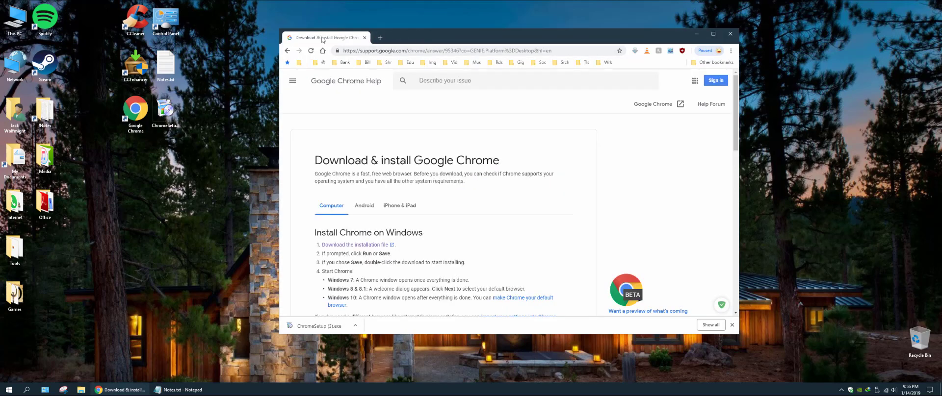
click(358, 51)
text(ccleaner)
key(Return)
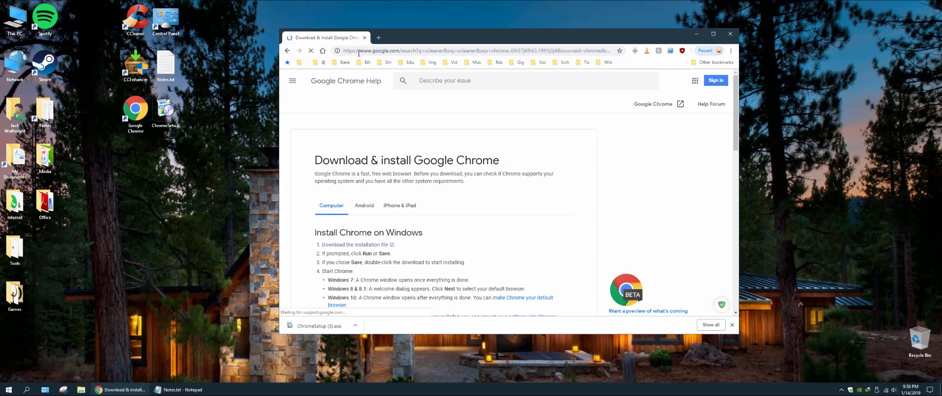
click(378, 174)
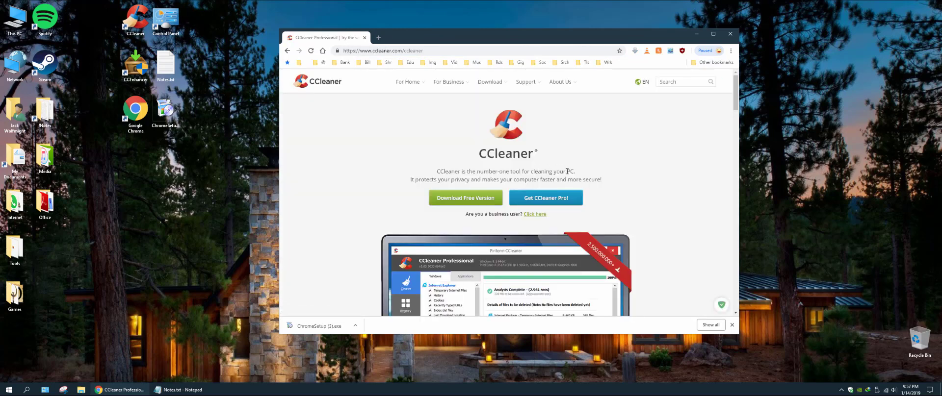
Look through the CCleaner versions and download the installer of the free version
scroll(569, 174, down, 6)
scroll(569, 175, up, 6)
scroll(539, 197, down, 10)
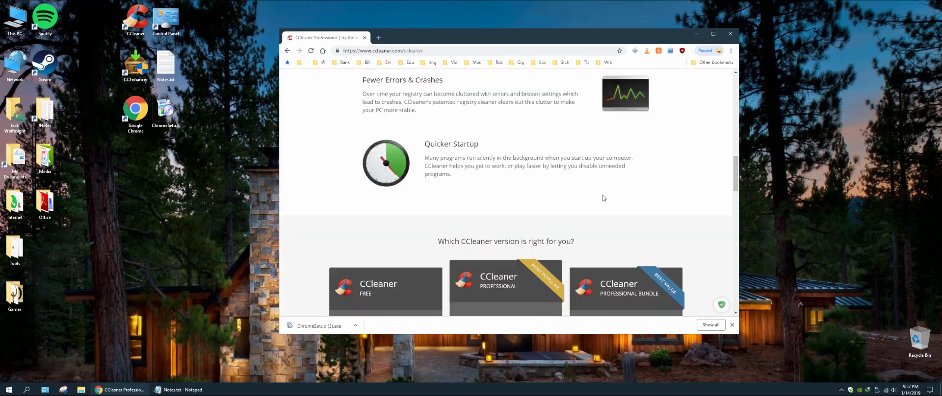
scroll(604, 198, down, 5)
click(378, 178)
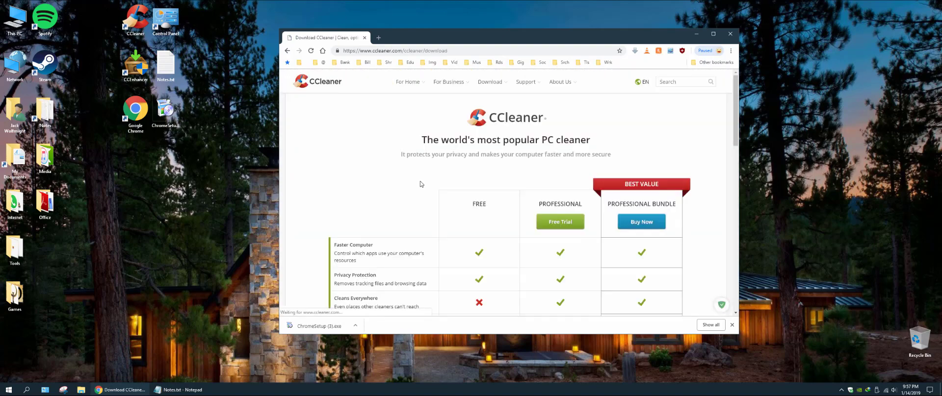
scroll(421, 184, down, 10)
click(480, 239)
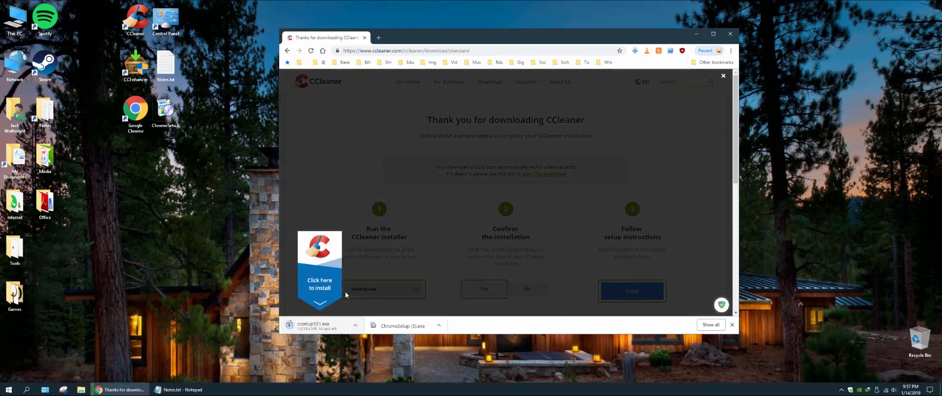
Search the web for "ccenhancer"
click(390, 50)
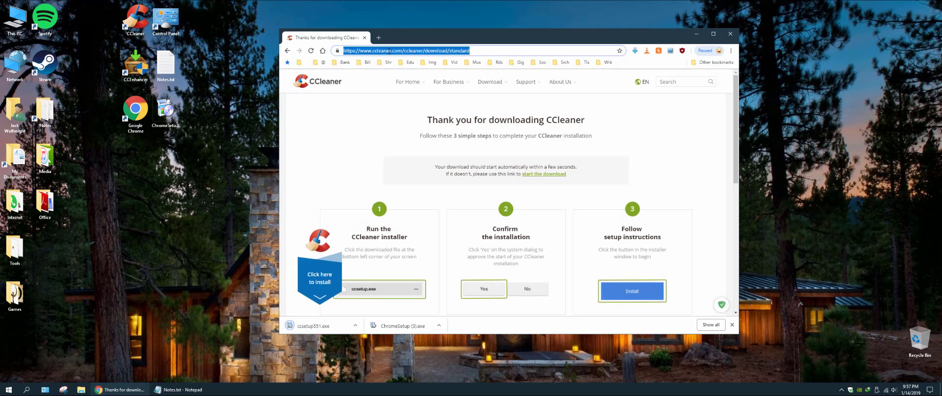
text(ccenhancer)
key(Return)
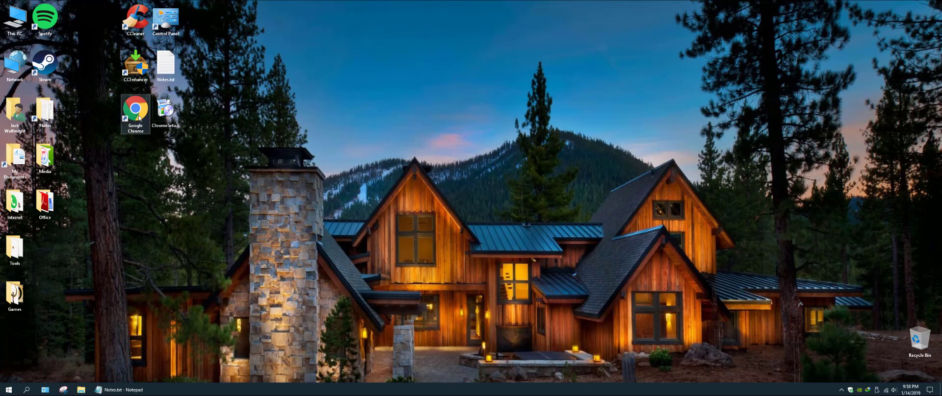
Launch CCEnhancer from the desktop and download the latest cleaning definitions for CCleaner
click(140, 64)
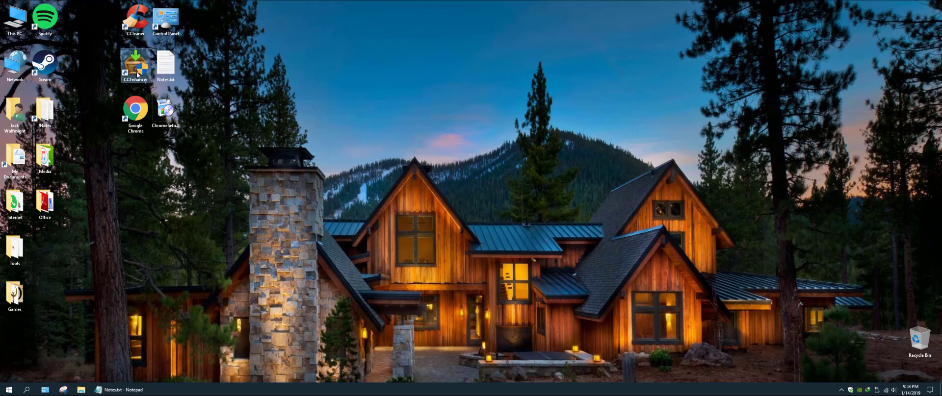
double_click(140, 67)
click(282, 129)
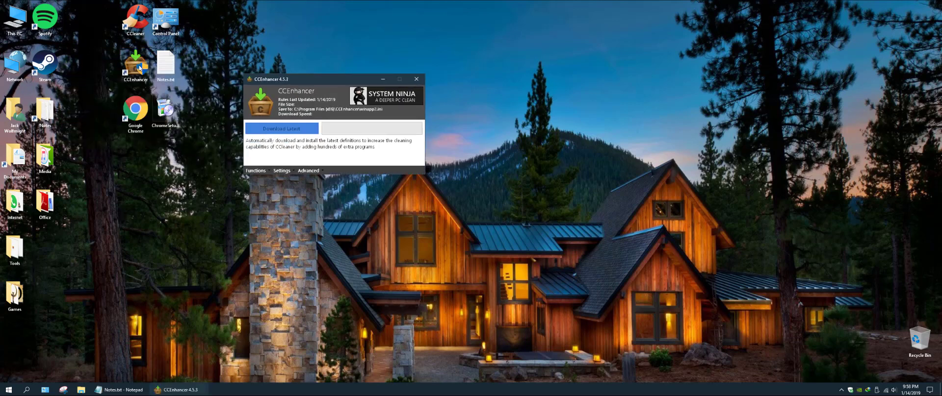
click(448, 207)
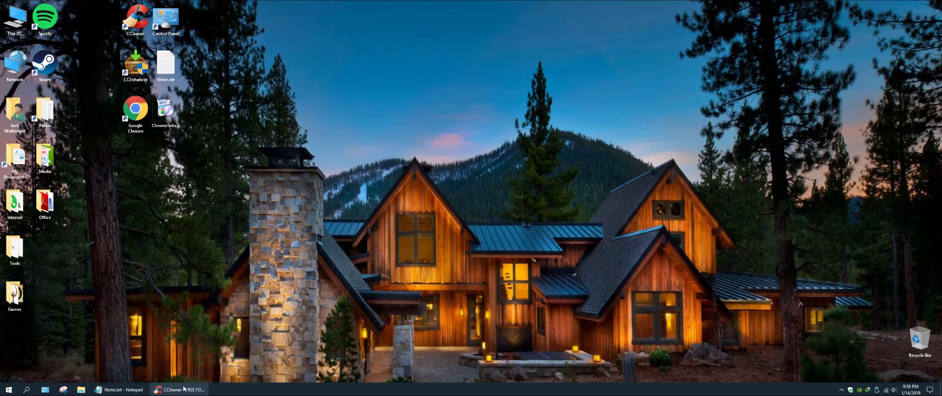
Switch to CCleaner and check the Google Chrome cleaning entries for bookmarks backup, bookmark icons, saved form information and saved passwords
click(184, 389)
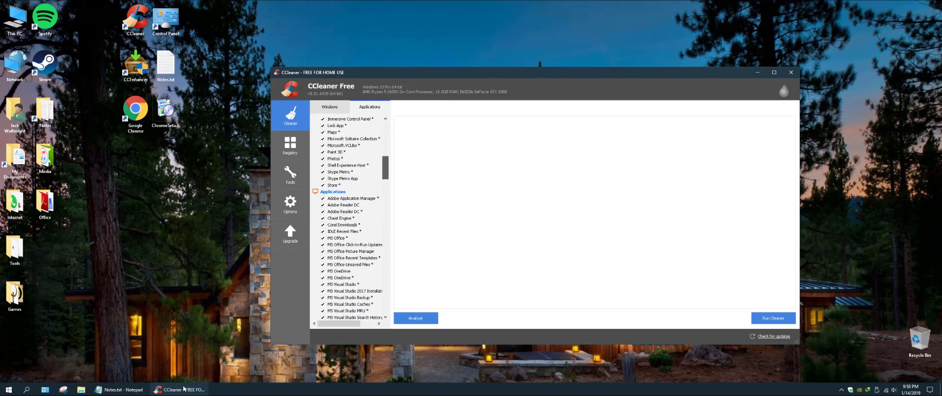
click(345, 172)
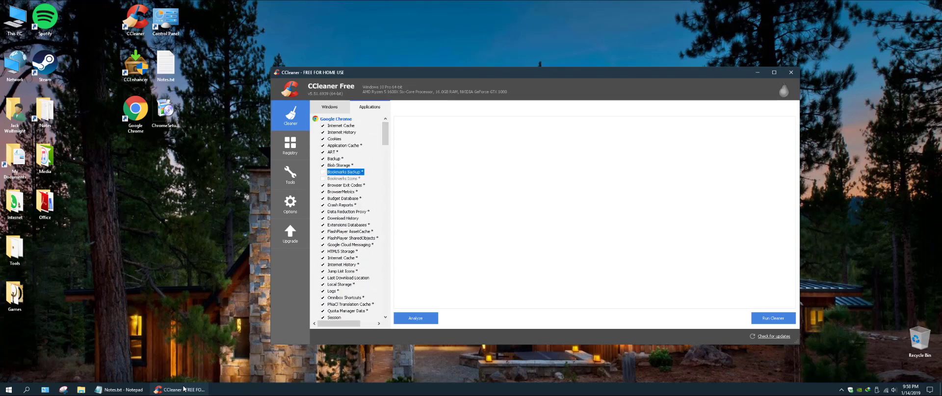
key(Down)
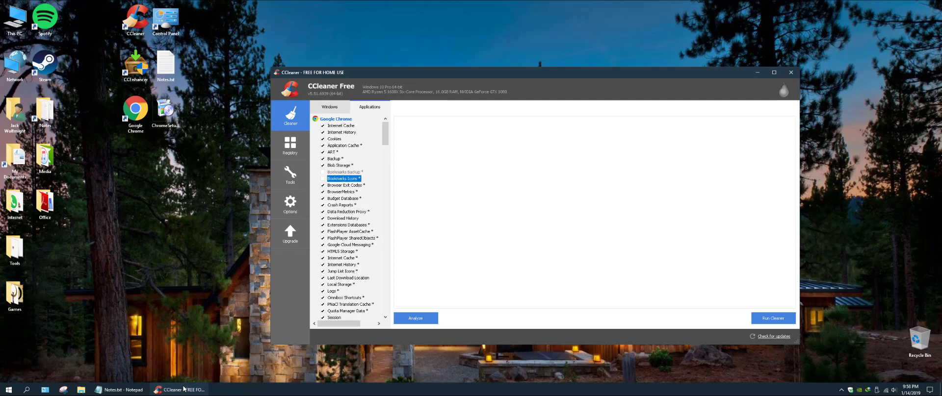
scroll(350, 218, down, 5)
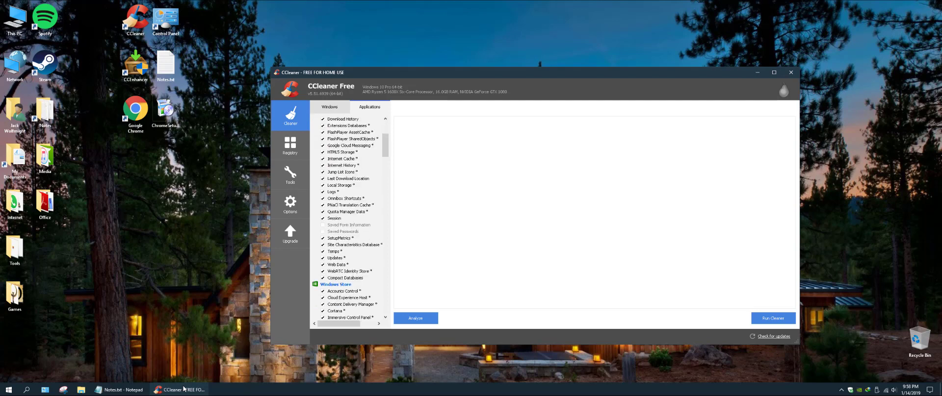
click(349, 226)
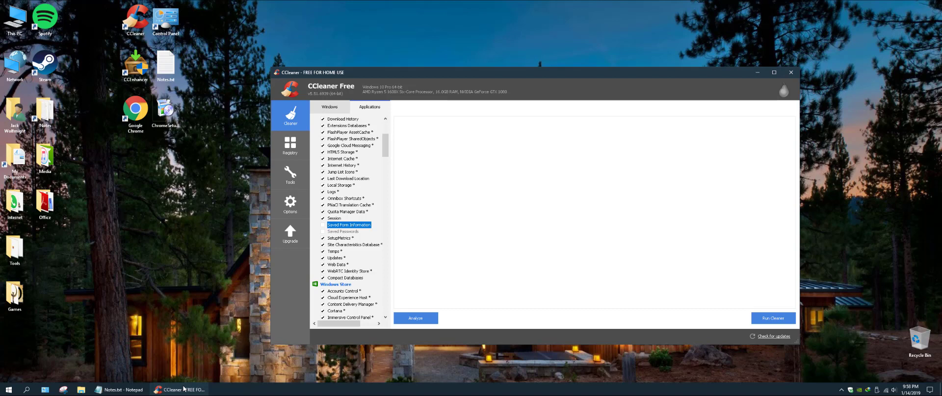
key(Down)
scroll(350, 219, down, 10)
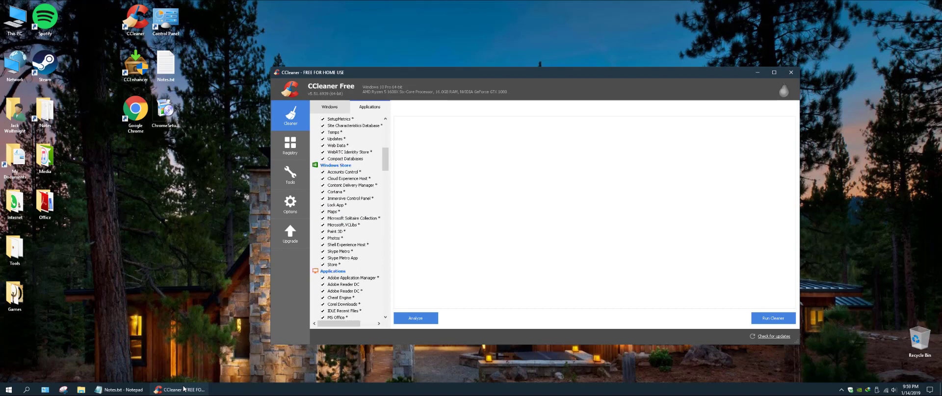
scroll(350, 218, down, 15)
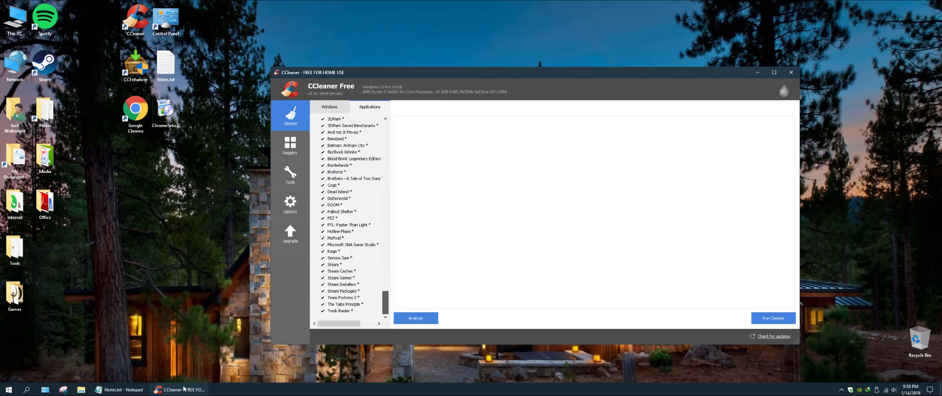
Check the Windows Defender and Windows Update entries in the application cleaning list
drag(385, 303, 385, 246)
click(346, 245)
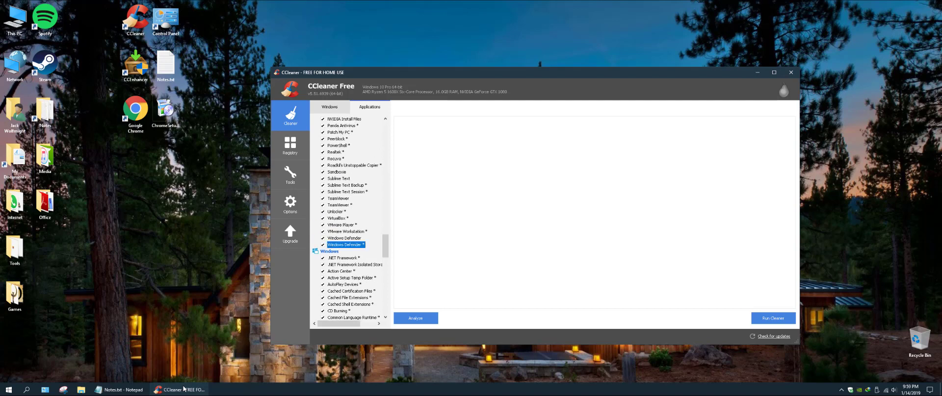
scroll(346, 245, down, 20)
click(344, 212)
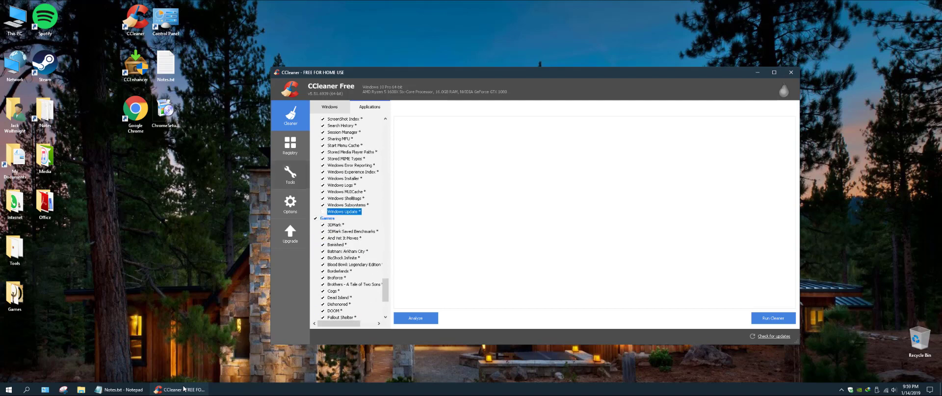
Show the Windows cleaning items, run the cleaner, confirm deleting the selected files, and close CCleaner
click(329, 107)
click(774, 318)
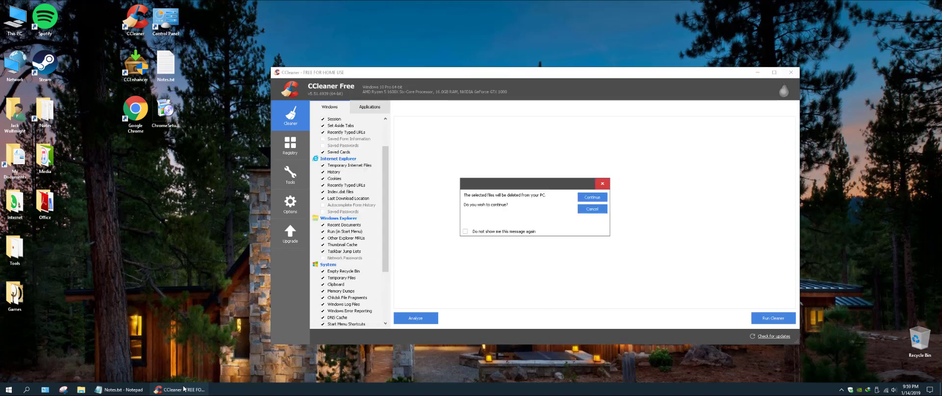
click(592, 197)
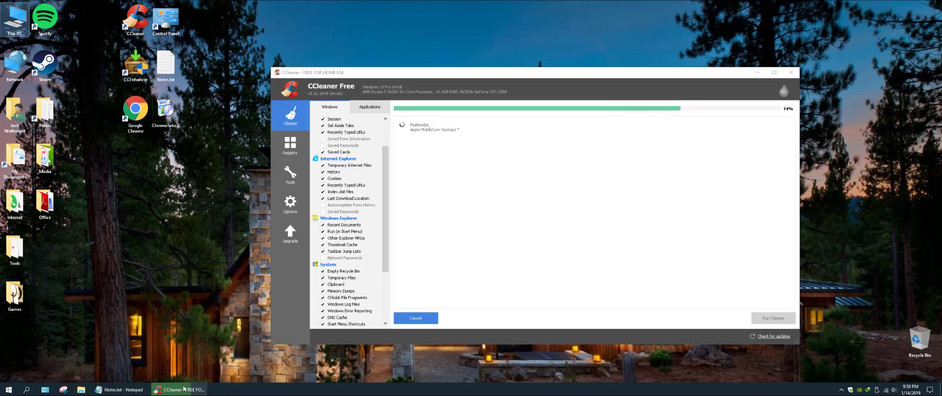
click(792, 75)
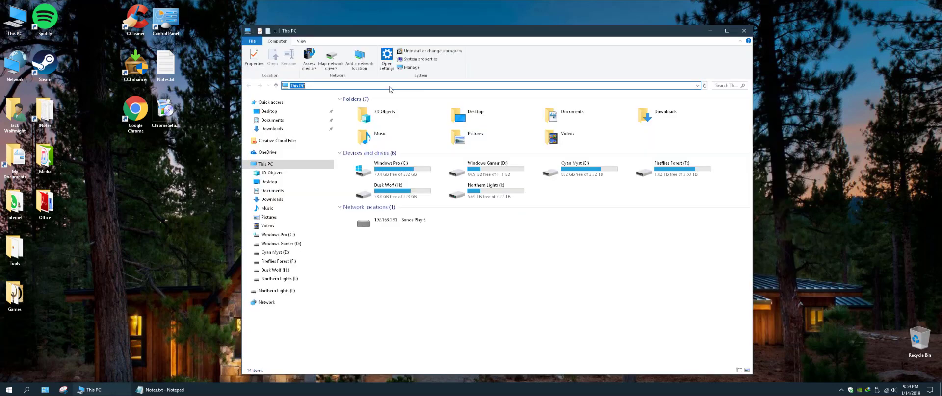
Go to the folder %userprofile%\AppData\Local\Google in File Explorer
text(%userprofile%\AppData\Local\Google)
key(Return)
drag(458, 35, 494, 27)
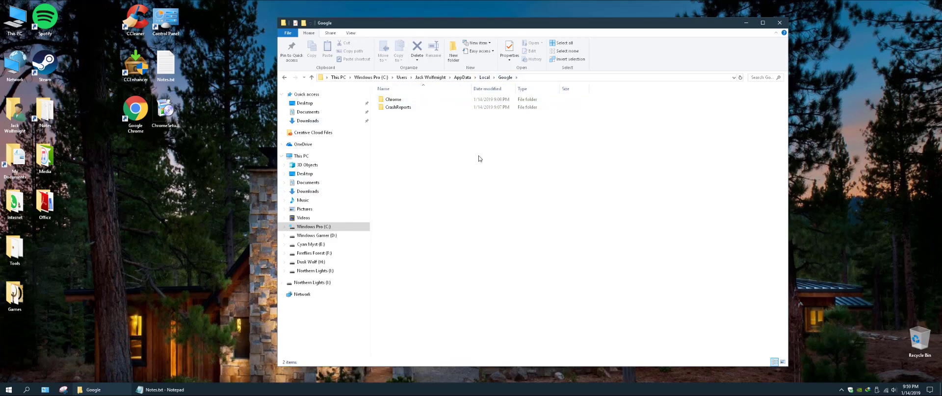
Check the size of the Chrome folder in its properties and close them
click(398, 101)
right_click(393, 100)
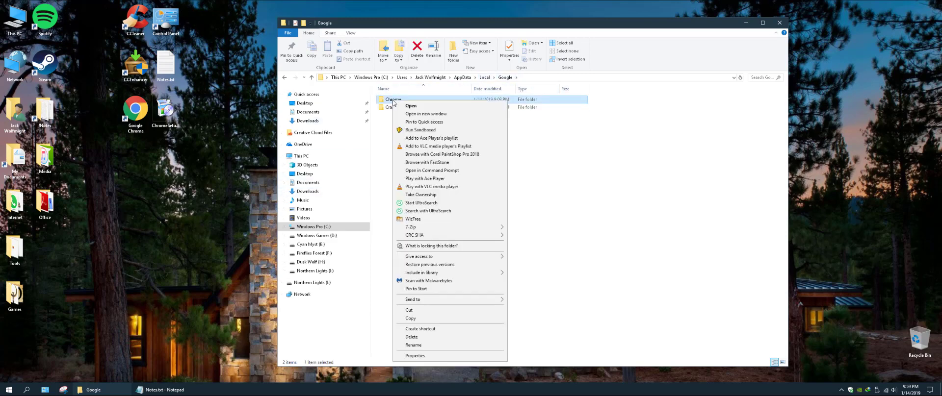
click(415, 356)
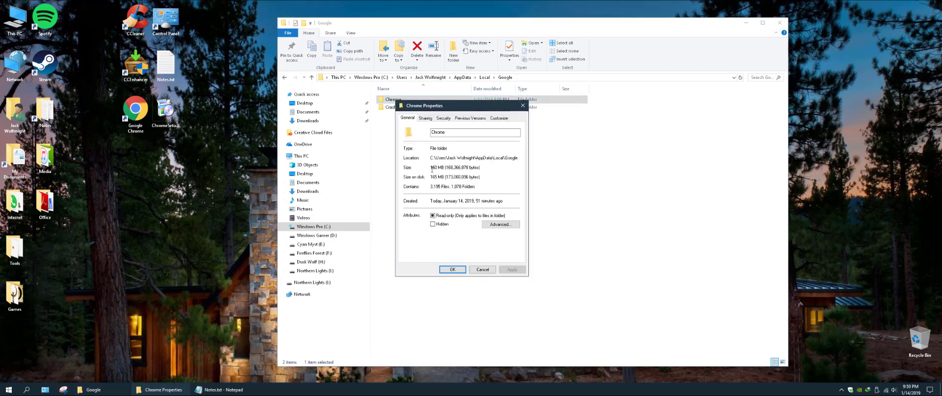
click(495, 270)
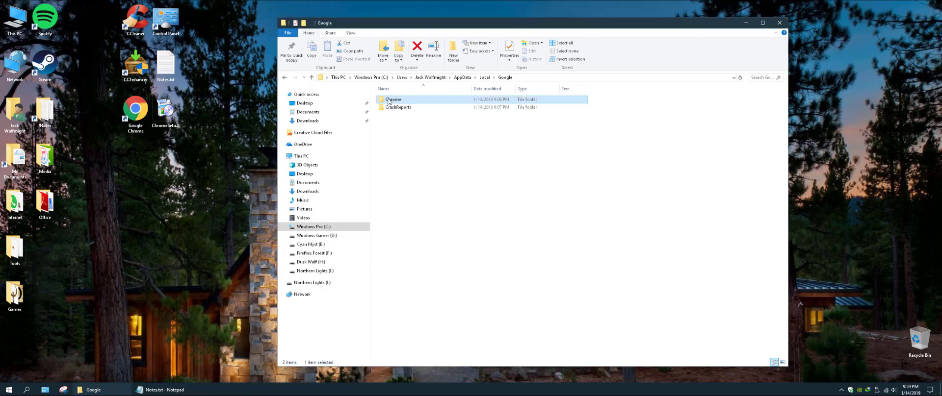
Copy the Chrome folder from the local Google directory
click(428, 109)
right_click(394, 100)
click(428, 319)
click(529, 254)
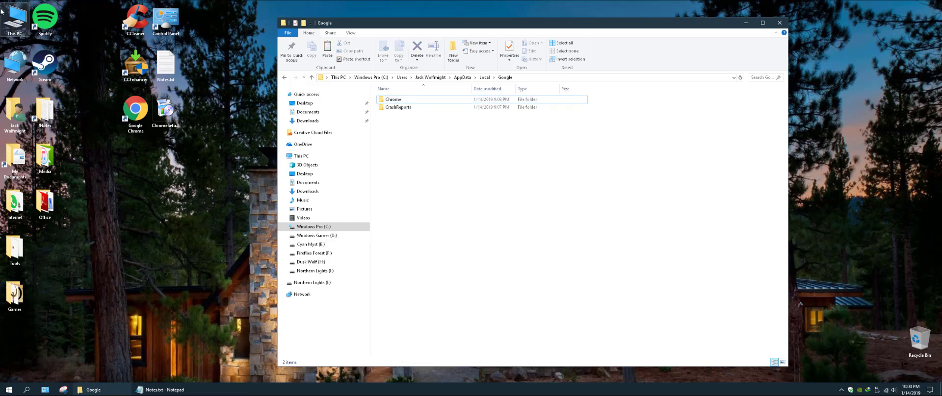
Paste the copied Chrome folder onto the Northern Lights (I:) drive as a backup and close the Explorer windows
double_click(15, 20)
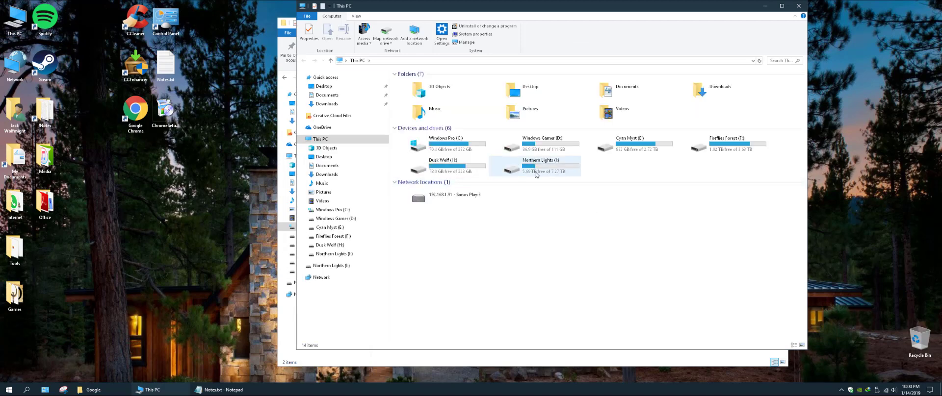
double_click(536, 172)
right_click(501, 195)
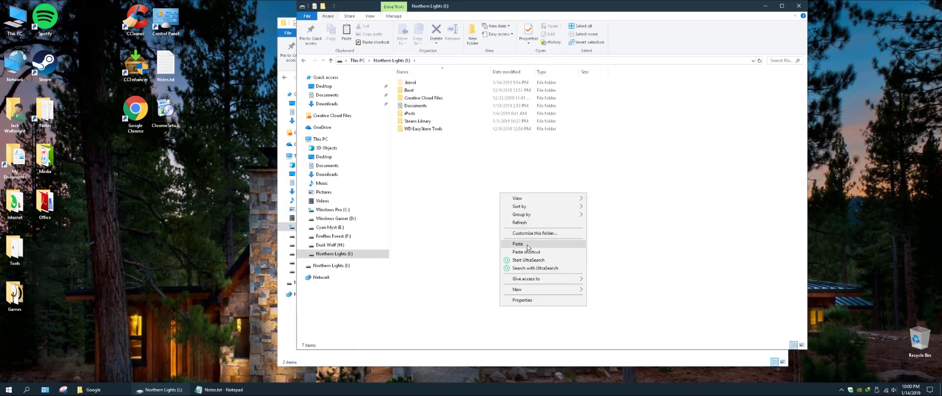
click(542, 235)
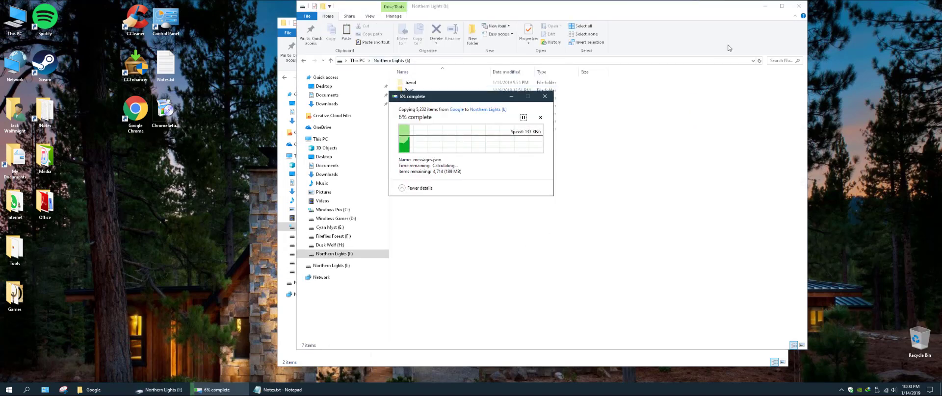
click(795, 10)
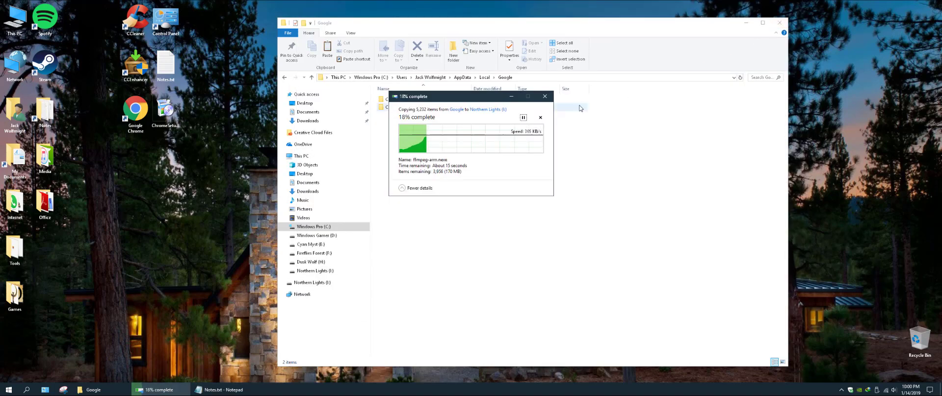
drag(486, 98, 495, 173)
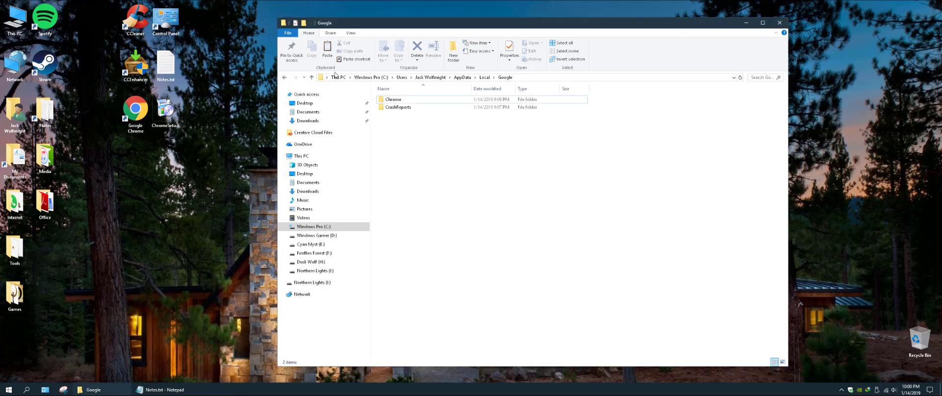
click(779, 22)
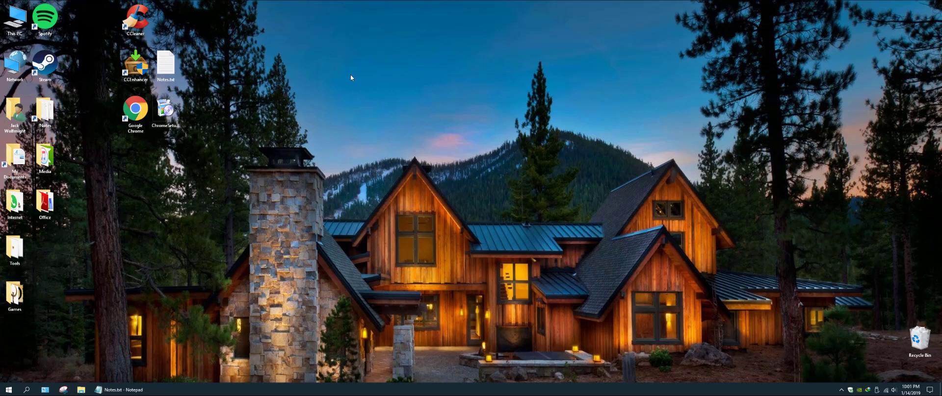
Create a desktop shortcut to control.exe named Control Panel and place it beside the CCleaner shortcut
right_click(350, 74)
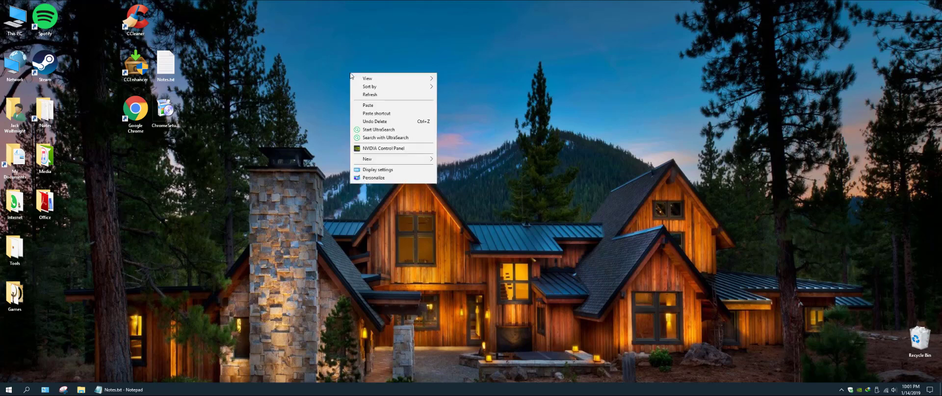
mouse_move(393, 159)
click(462, 168)
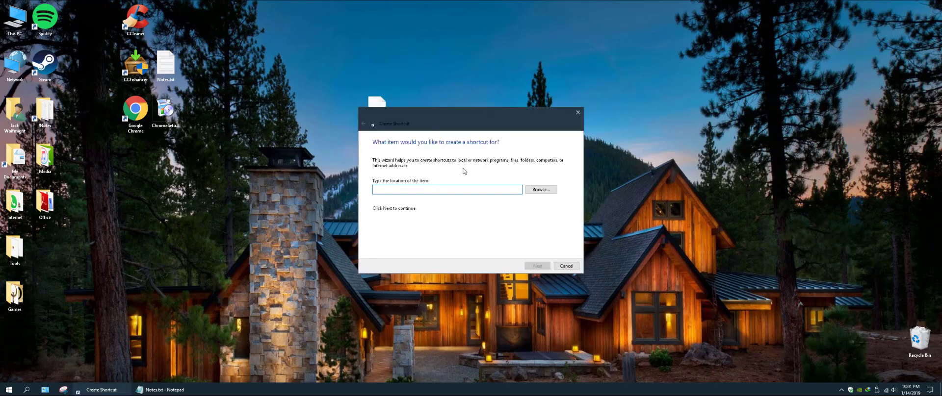
text(control.exe)
key(Return)
text(Co)
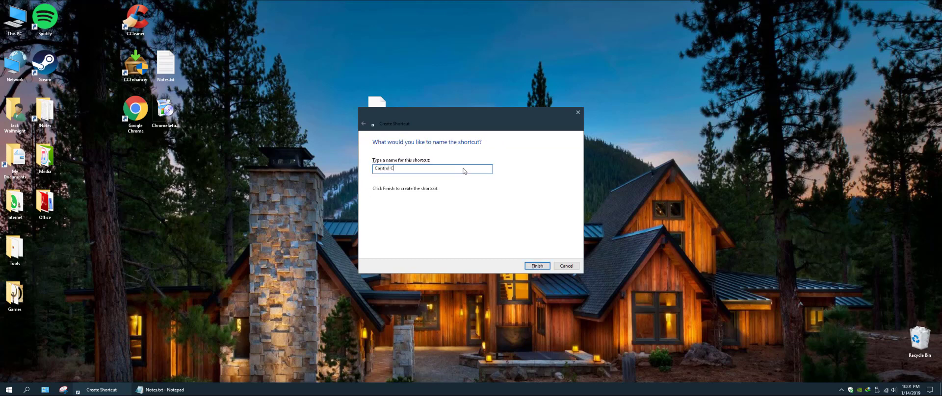
text(ntrol Panel)
key(Return)
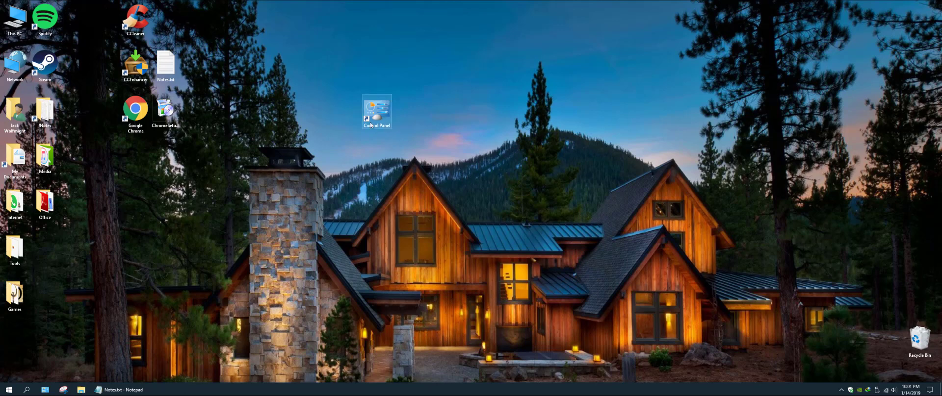
drag(377, 111, 182, 31)
Open Programs and Features from the Control Panel shortcut and search the installed programs for "google"
double_click(181, 31)
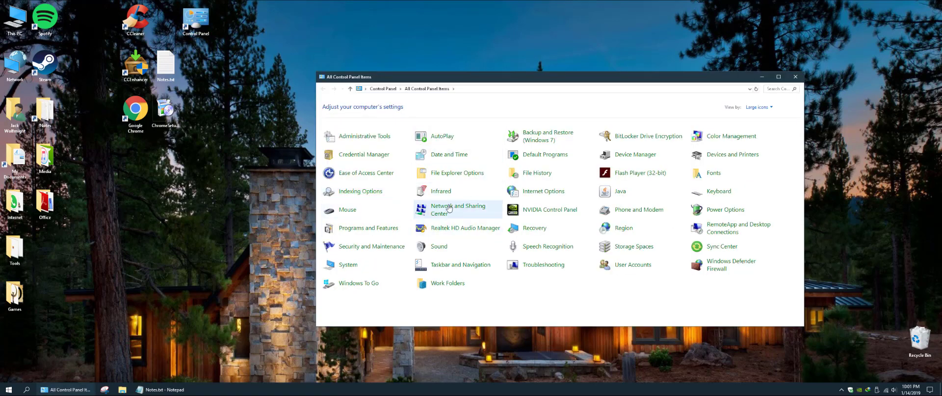
click(355, 229)
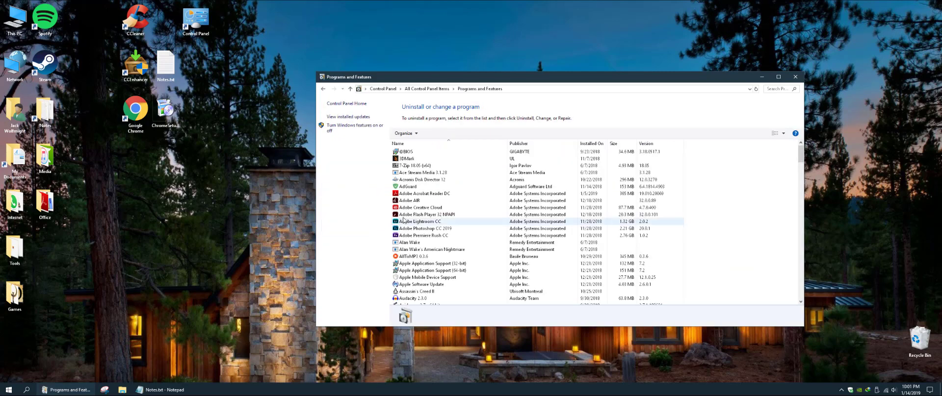
click(785, 90)
text(google)
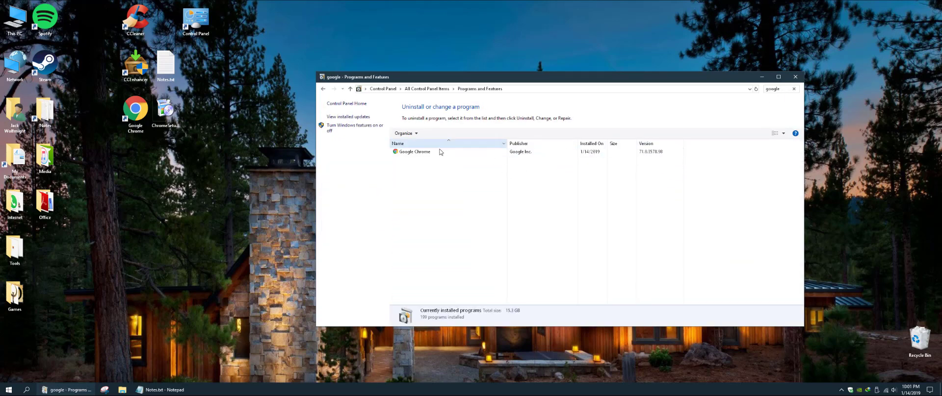
Start uninstalling Google Chrome from the installed programs
click(440, 153)
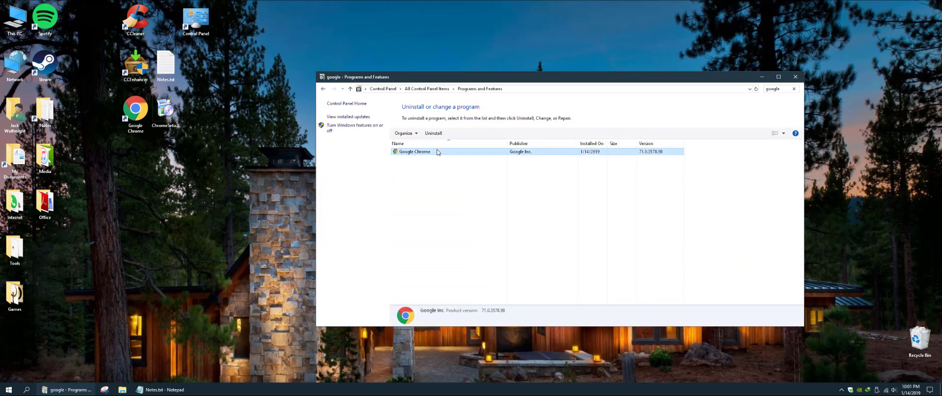
click(434, 133)
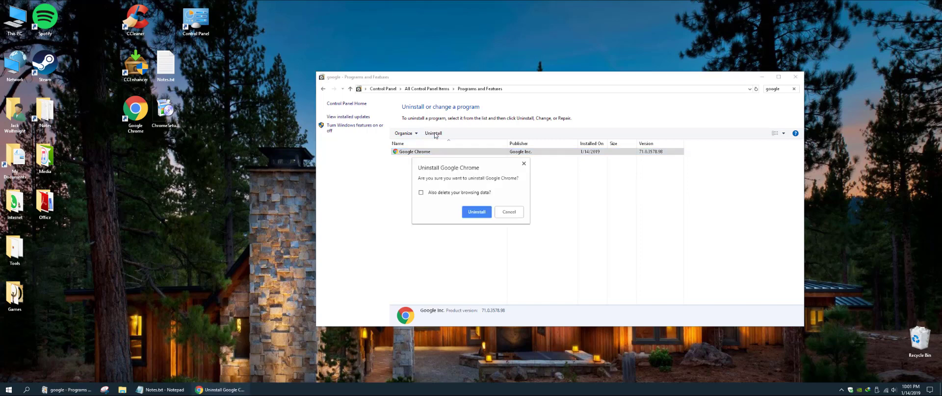
key(space)
Copy the path %userprofile%\AppData\Local\Google from Notes.txt, open that folder in File Explorer, and close the notes
double_click(166, 64)
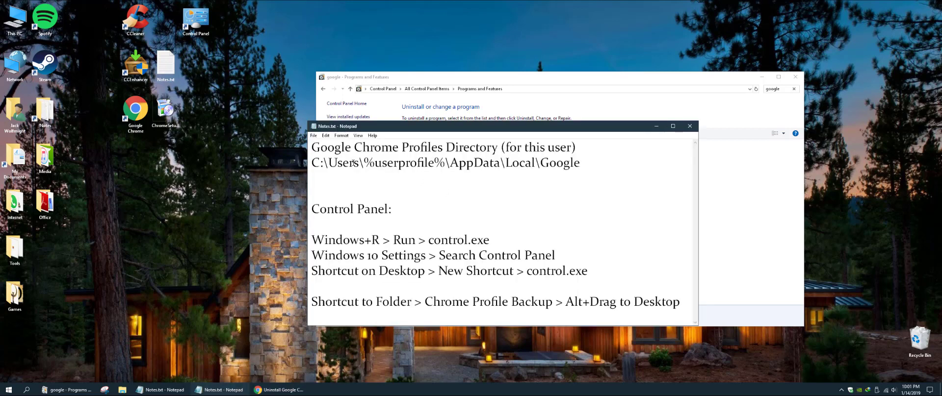
drag(364, 163, 637, 173)
double_click(16, 21)
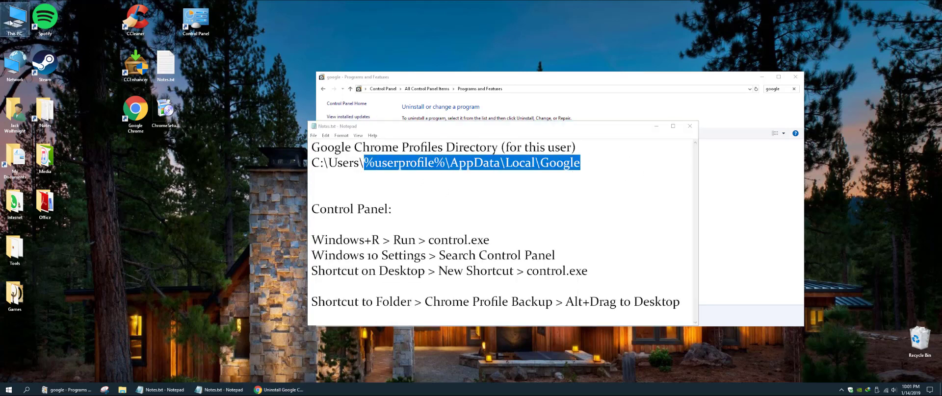
click(394, 78)
key(ctrl+v)
key(Return)
drag(413, 23, 211, 24)
click(691, 126)
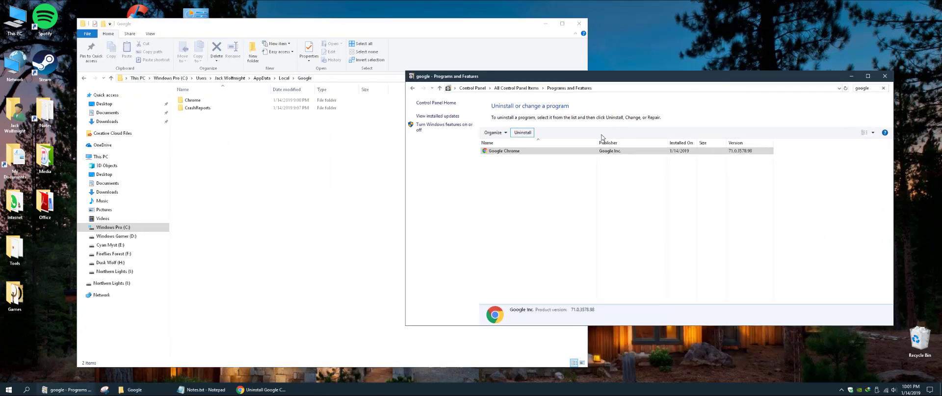
Complete the Google Chrome uninstallation and close the support.google.com page it opens
click(524, 152)
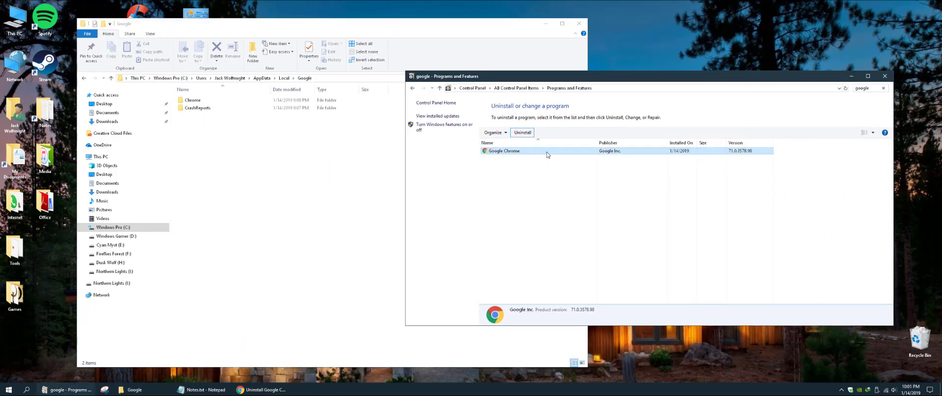
click(536, 196)
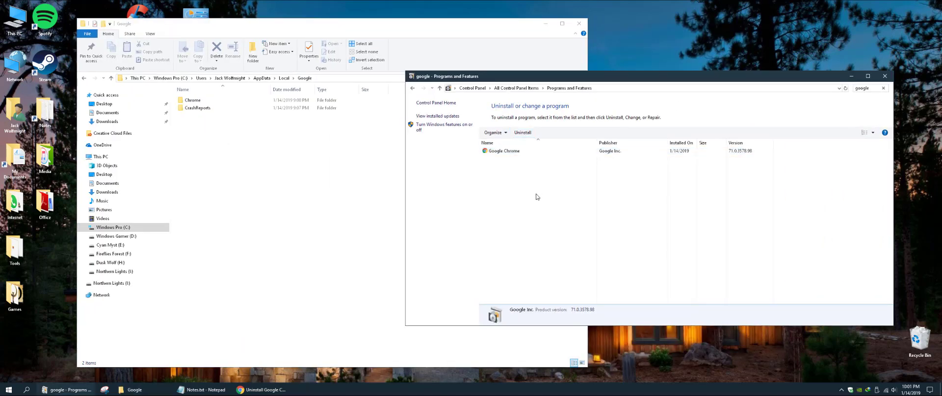
click(520, 152)
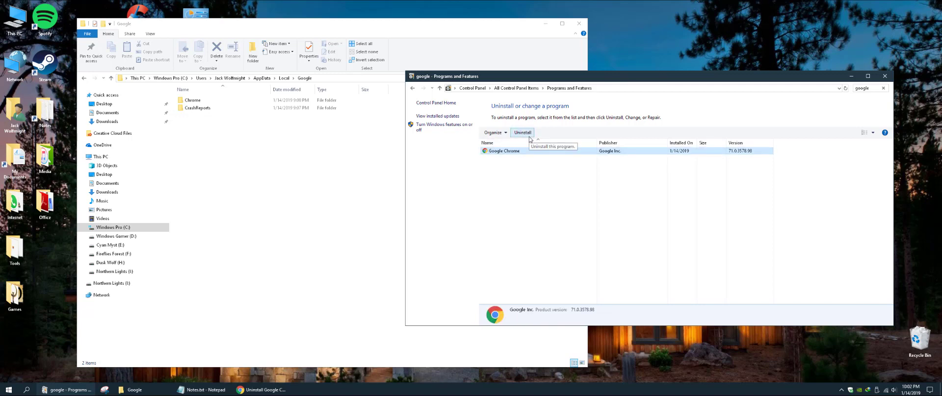
click(523, 133)
click(476, 212)
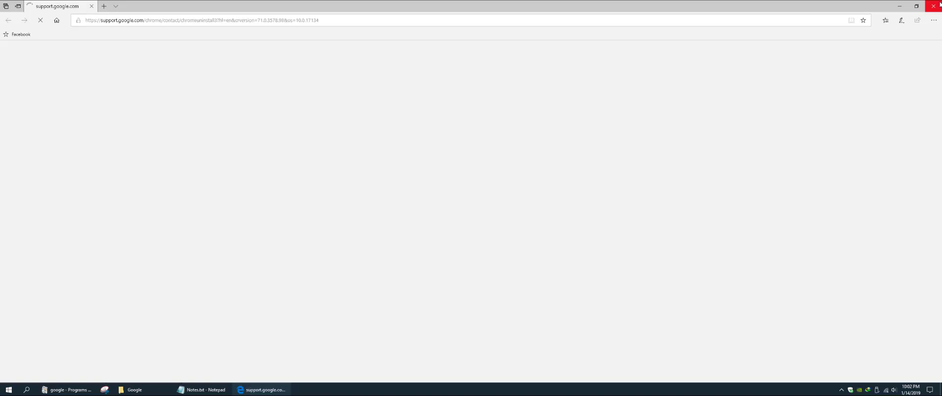
click(936, 6)
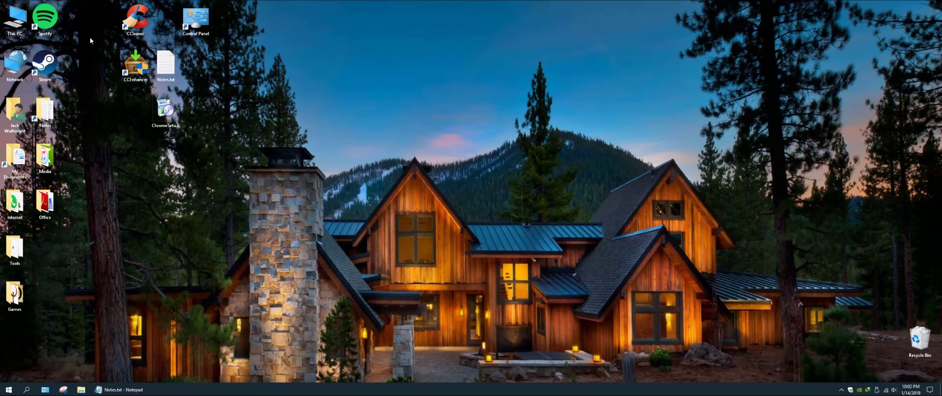
Check the properties of the Chrome folder in %userprofile%\AppData\Local\Google, then close them and File Explorer
double_click(15, 19)
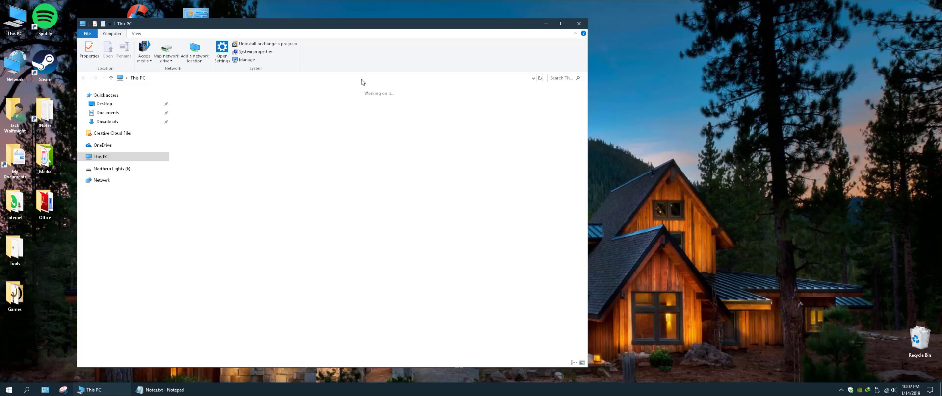
click(358, 78)
key(ctrl+v)
key(Return)
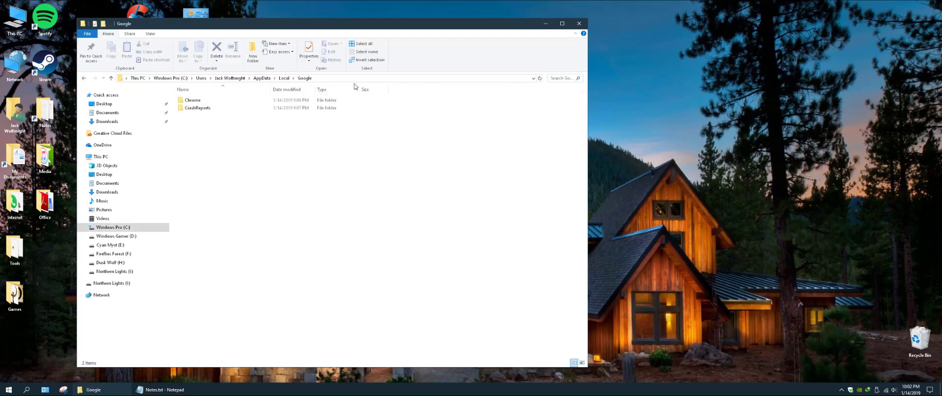
right_click(192, 101)
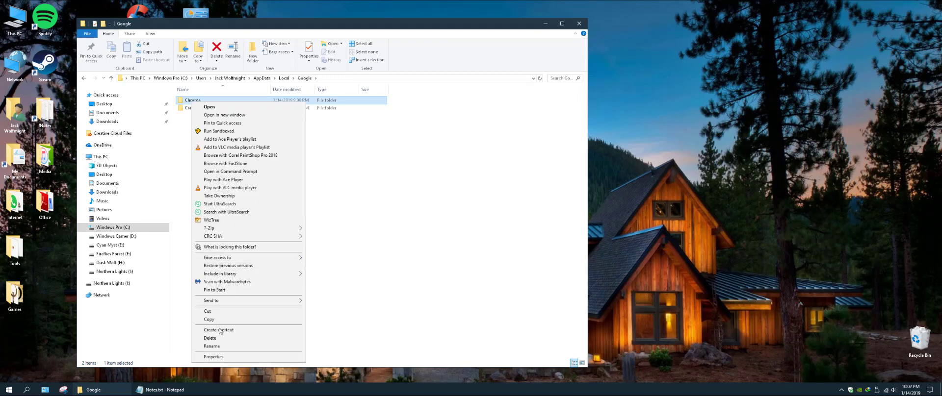
click(219, 356)
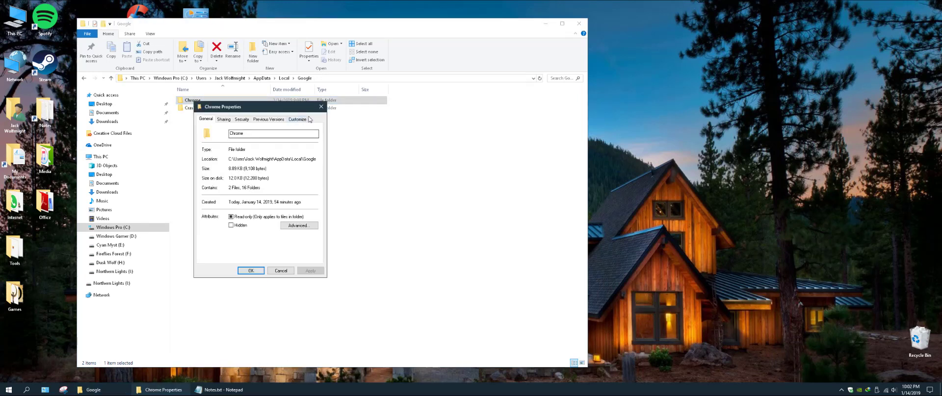
click(321, 106)
key(alt+F4)
Reinstall Google Chrome with the Chrome setup file on the desktop and centre the new browser window
double_click(171, 109)
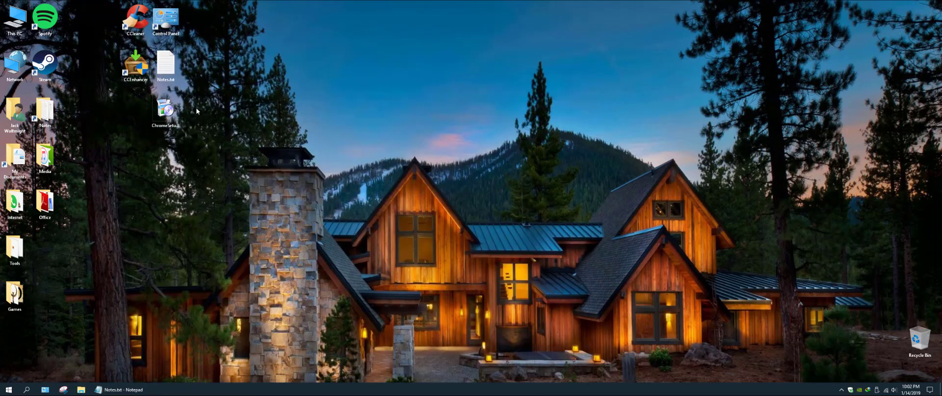
click(165, 121)
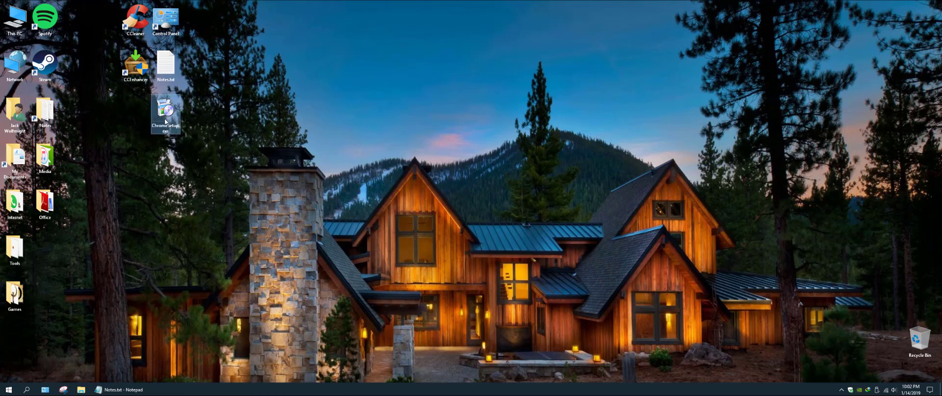
click(495, 204)
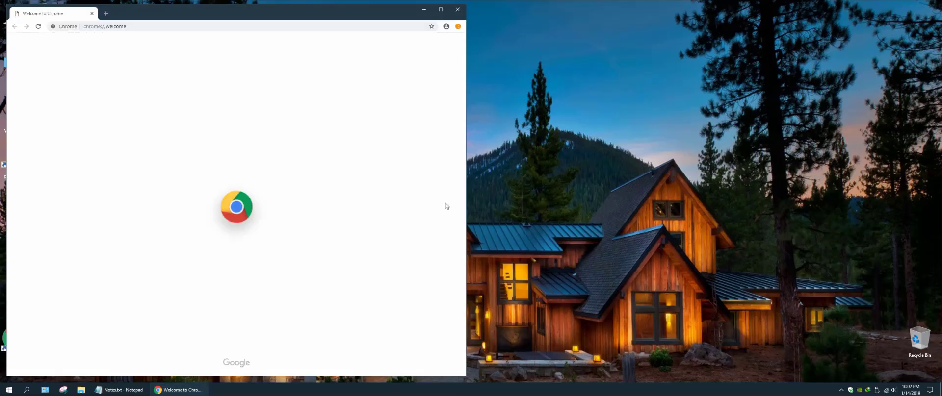
drag(319, 18, 512, 17)
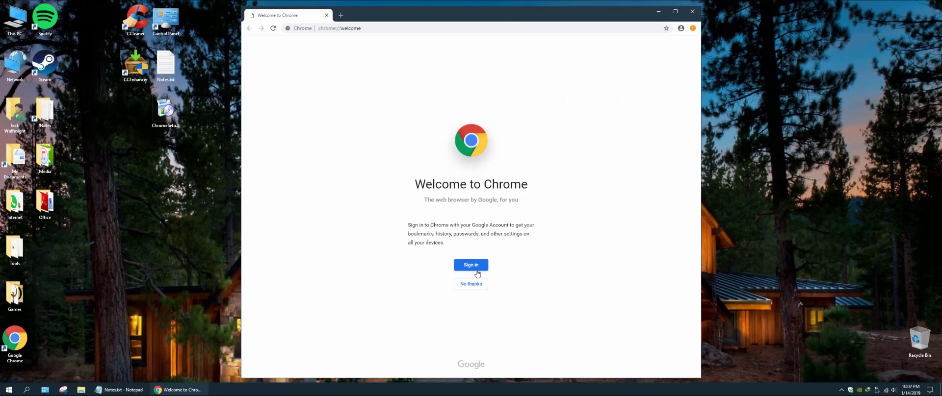
Start signing in to Chrome and enter the Google account's e-mail
click(471, 265)
click(456, 208)
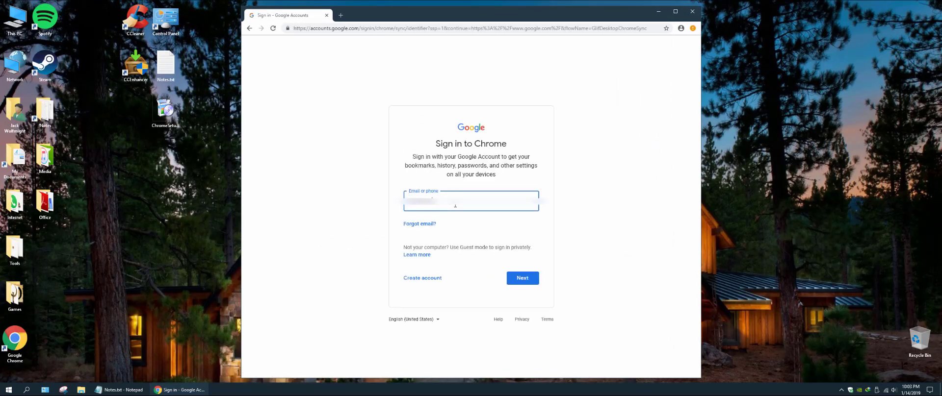
key(Return)
Enter the Google account password and turn on Chrome Sync
text(*)
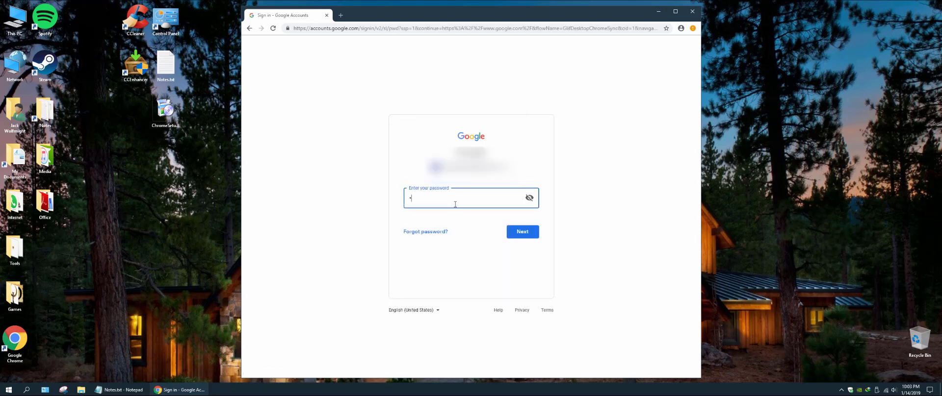
text(***********)
key(BackSpace)
key(BackSpace)
key(BackSpace)
key(BackSpace)
key(BackSpace)
key(BackSpace)
key(BackSpace)
key(BackSpace)
key(BackSpace)
key(BackSpace)
key(BackSpace)
key(Return)
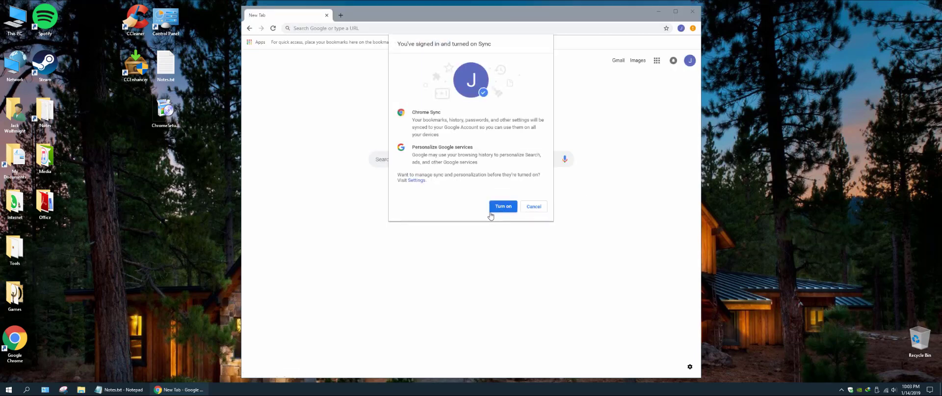
click(498, 208)
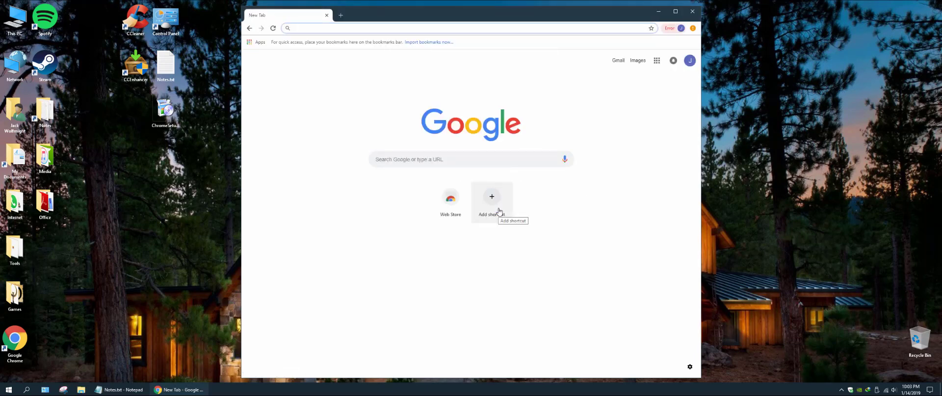
Enter and submit the sync passphrase in the advanced sync settings to start syncing the account data
click(670, 29)
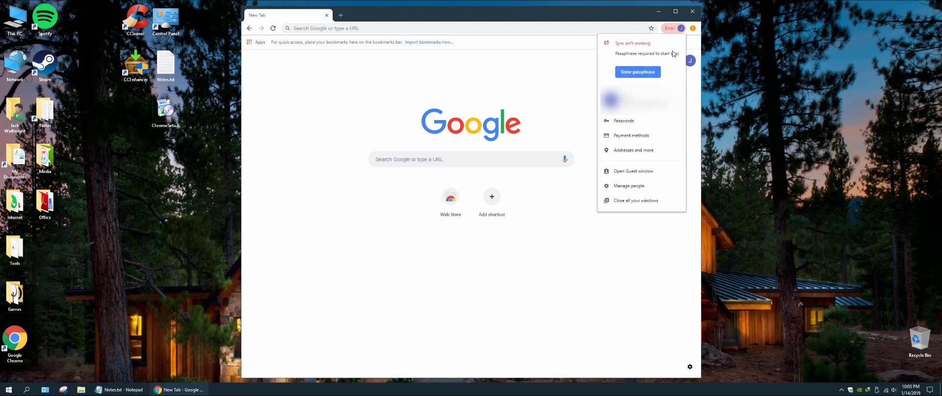
click(638, 72)
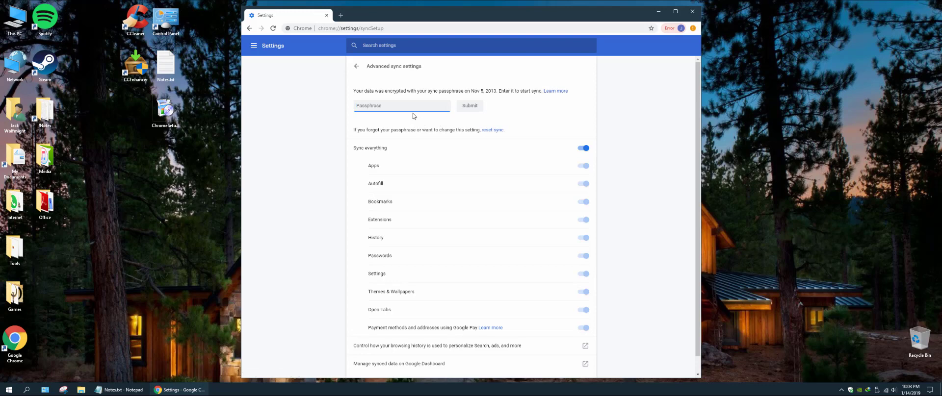
text(••)
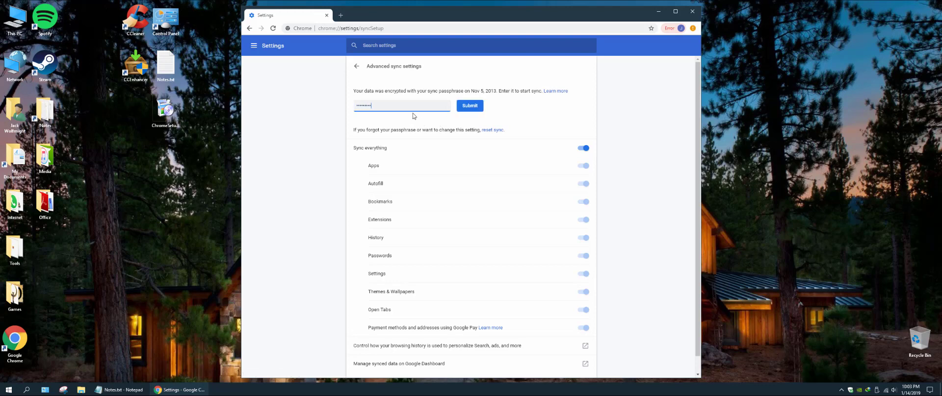
key(Return)
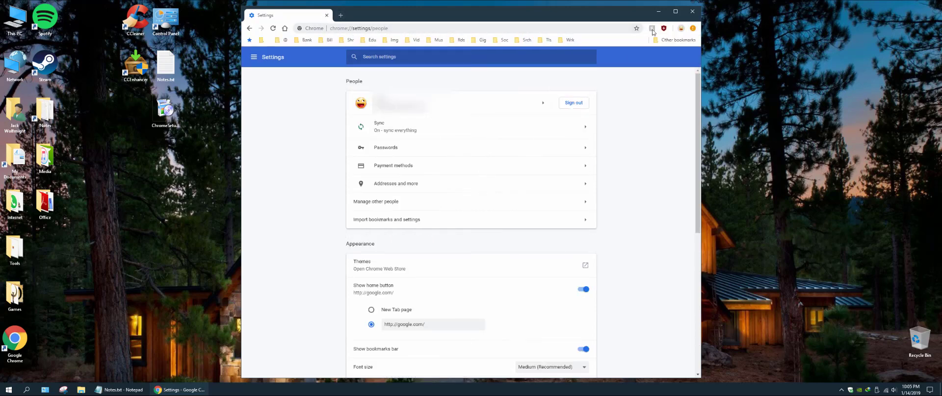
click(652, 29)
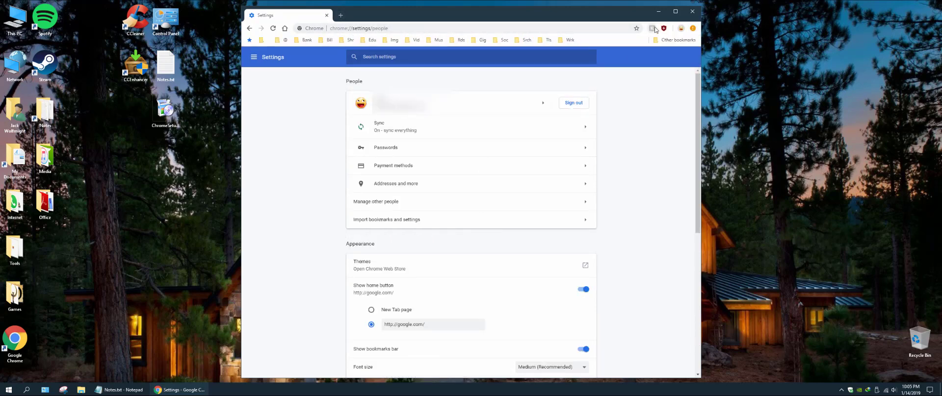